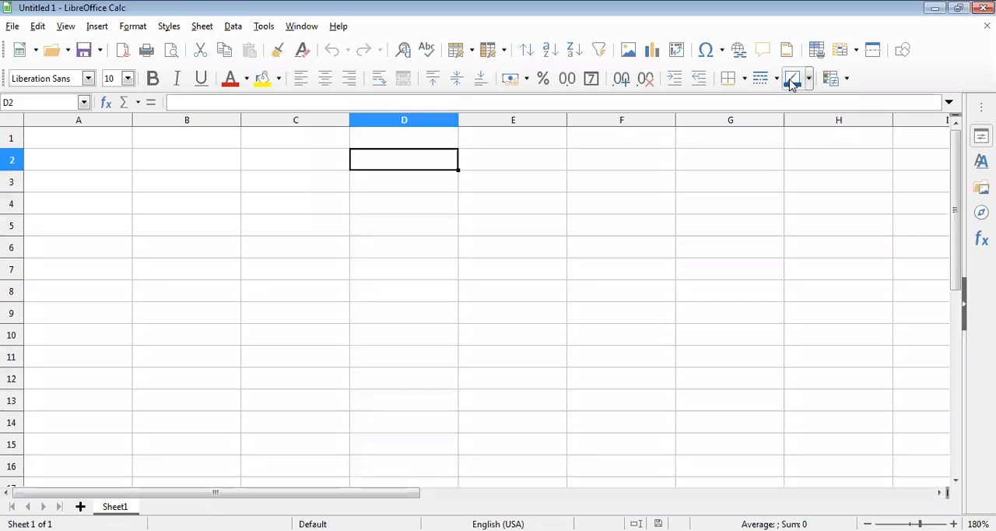
Step: Enter the column header NAME in cell A1
click(101, 145)
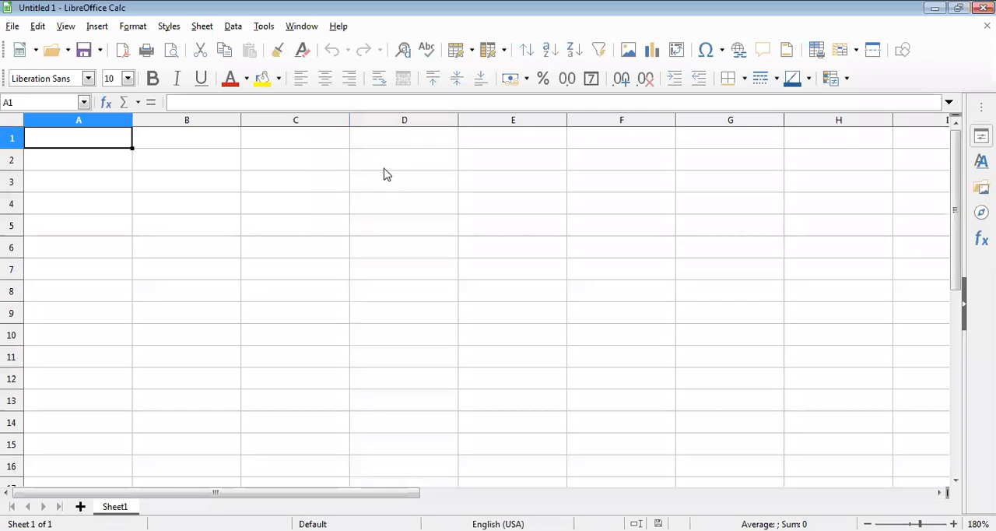
text(NMA)
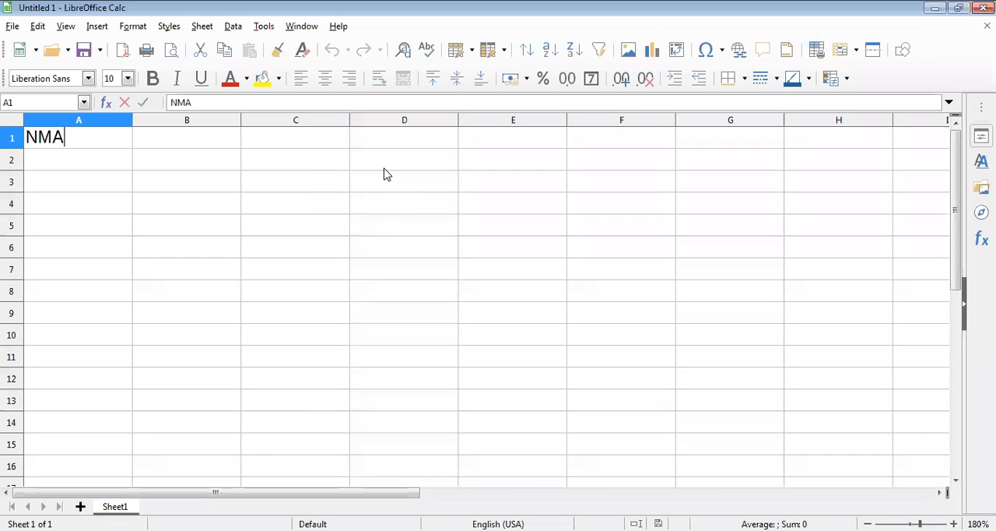
key(BackSpace)
key(BackSpace)
text(AM)
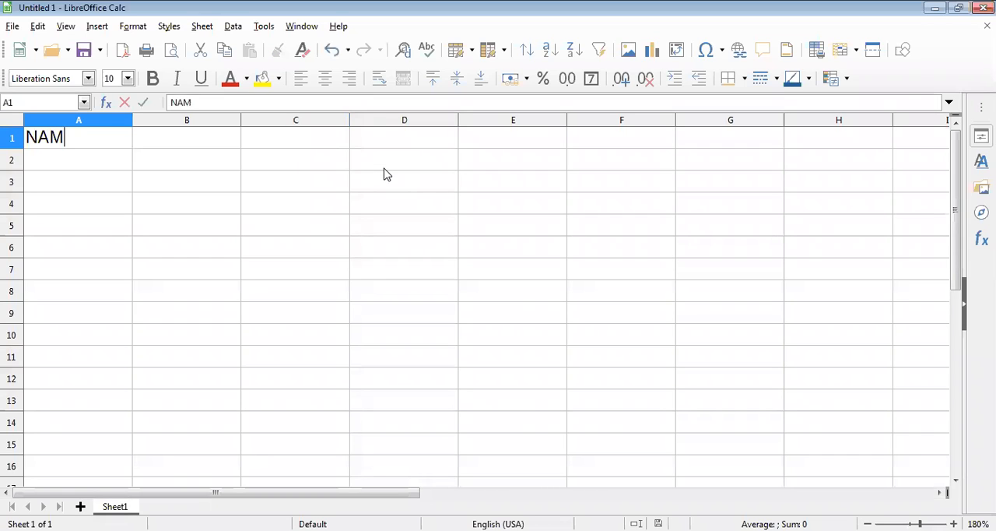
text(E)
key(Tab)
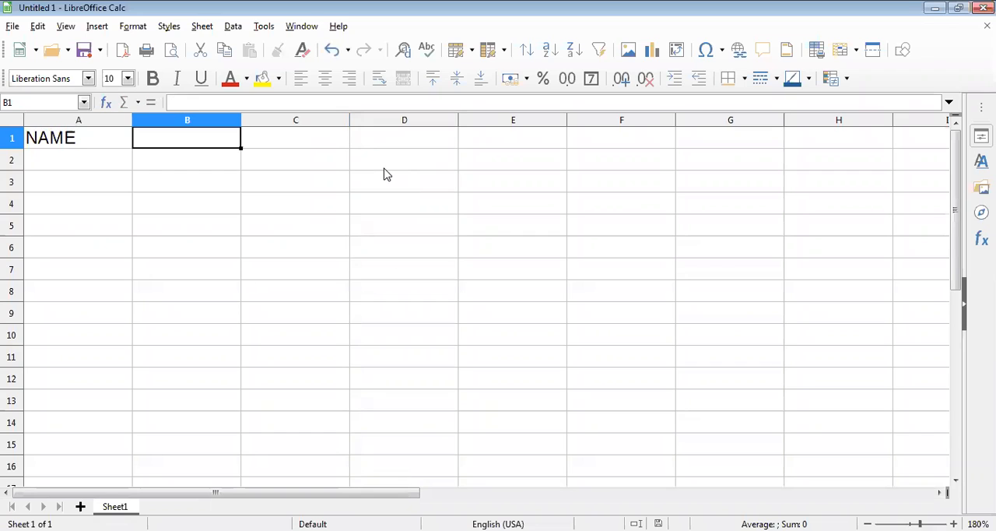
Step: Add the subject headers HINDI, MATH and ENG in cells B1, C1 and D1
text(HI)
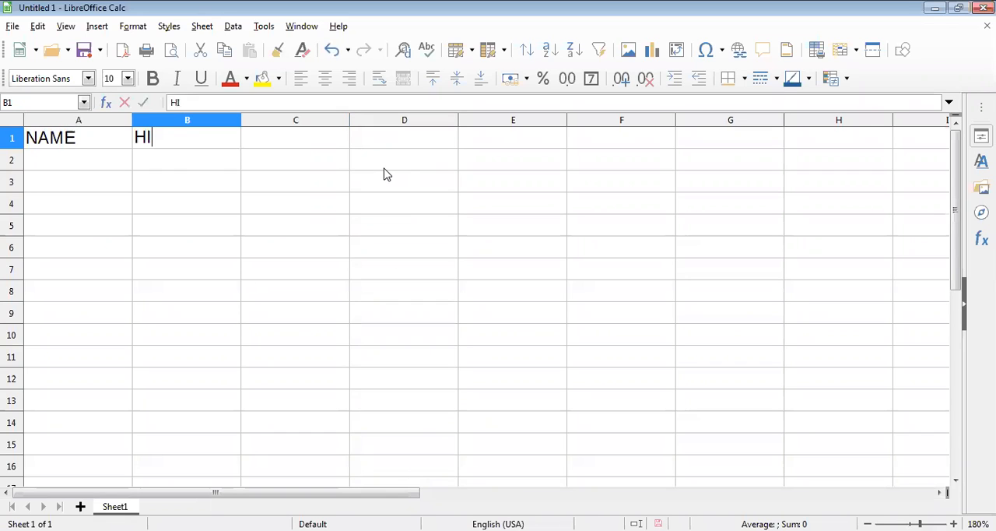
text(NDI)
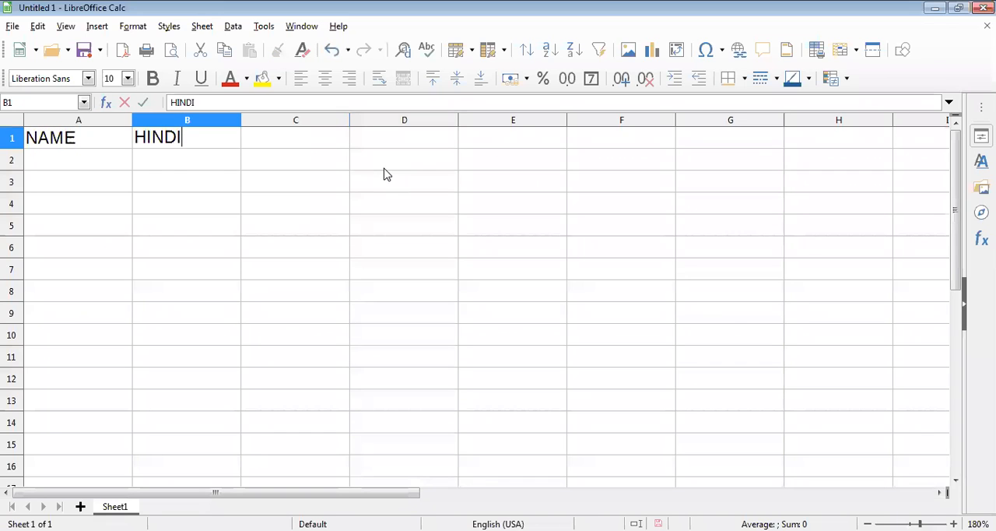
key(Tab)
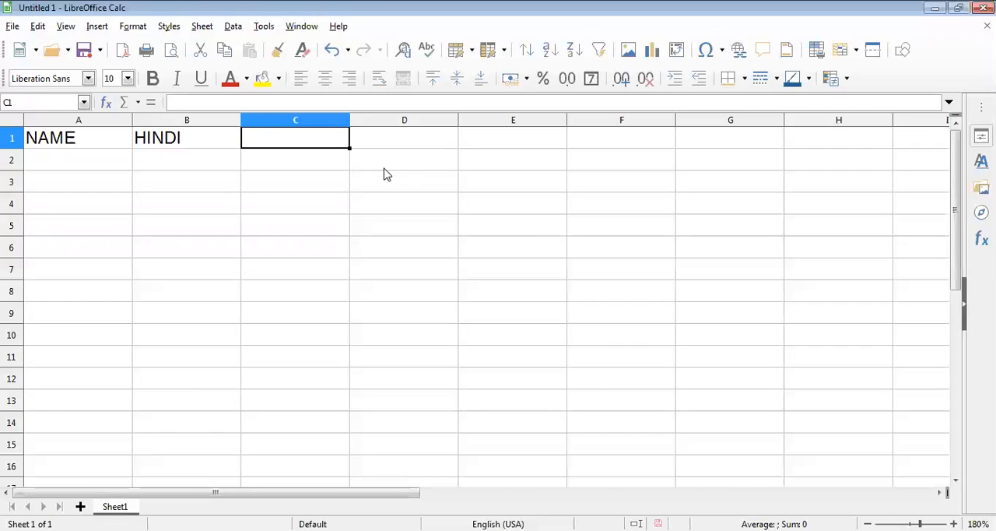
text(MATH)
key(Tab)
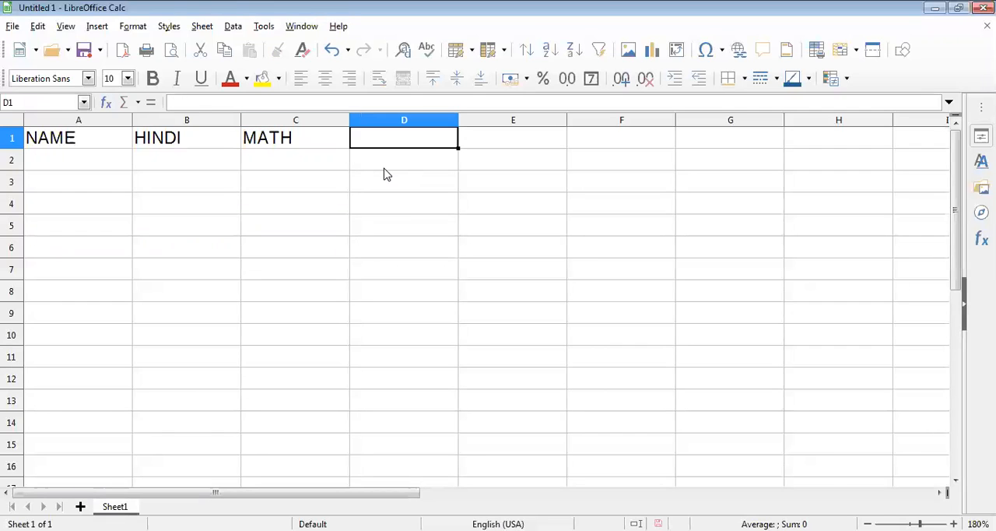
text(ENG)
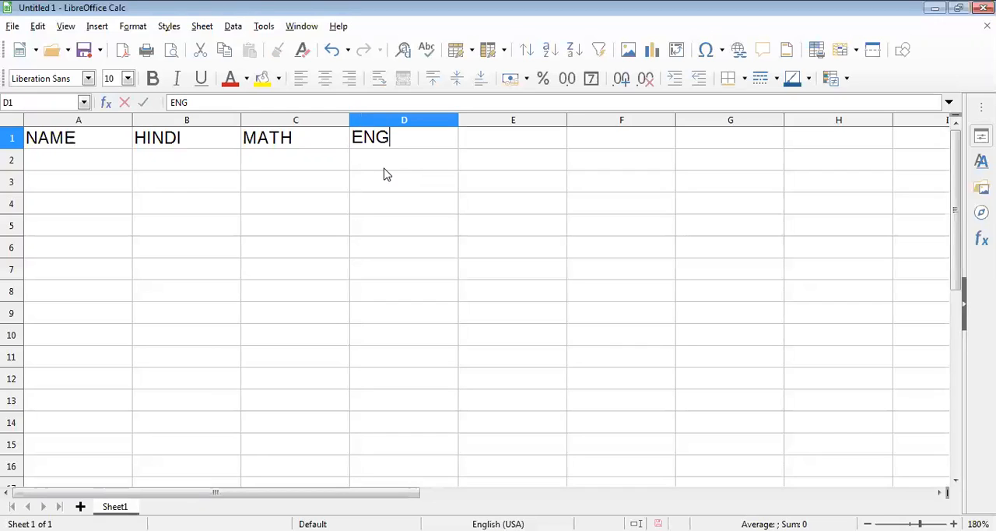
key(Tab)
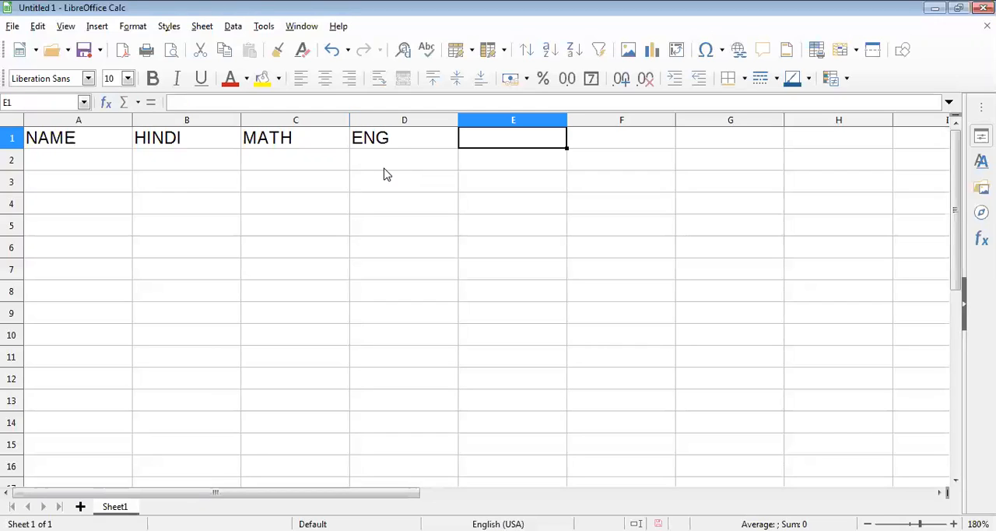
Step: Add the subject headers SCI in cell E1 and ART in cell F1
text(SC)
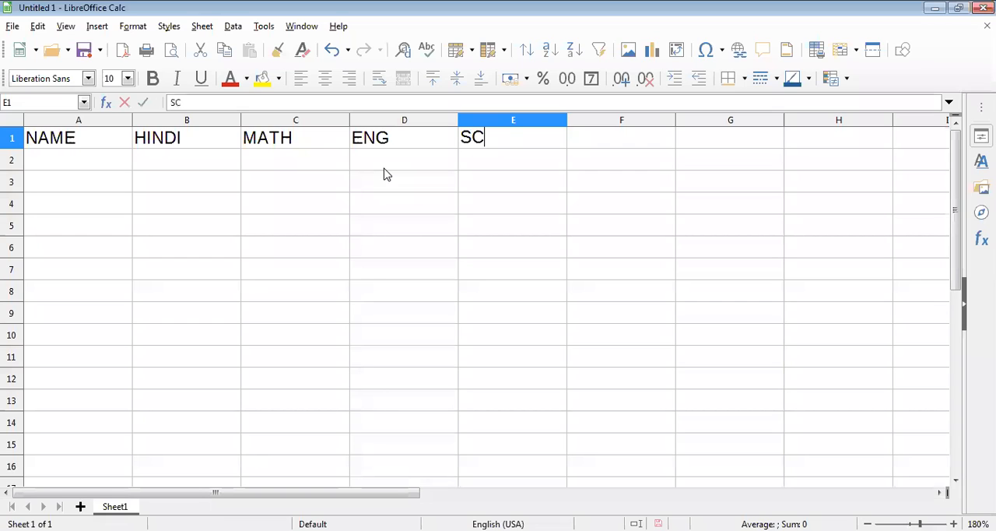
text(I)
key(Tab)
text(A)
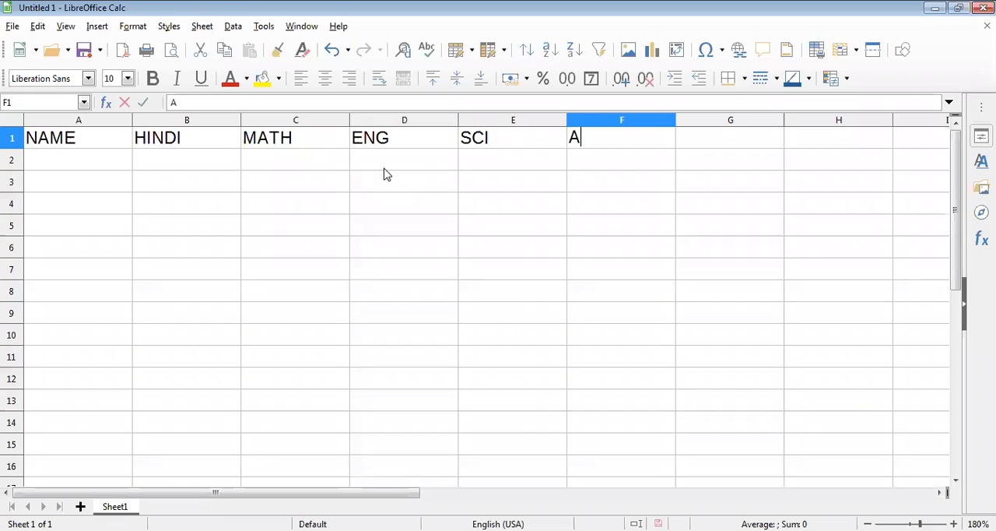
text(RT)
key(Tab)
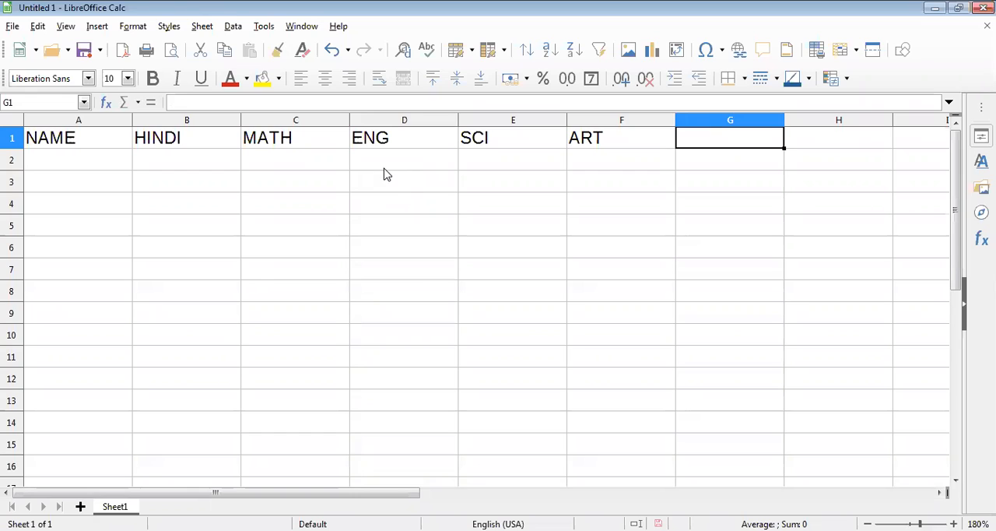
Step: Complete the header row with TOTAL in cell G1 and % MARKS in cell H1
text(TOTA)
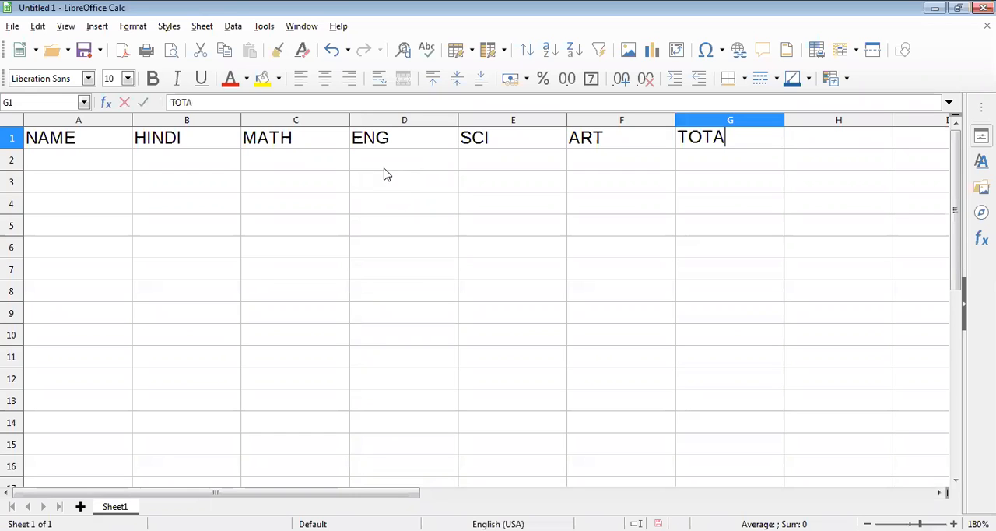
text(L)
key(Tab)
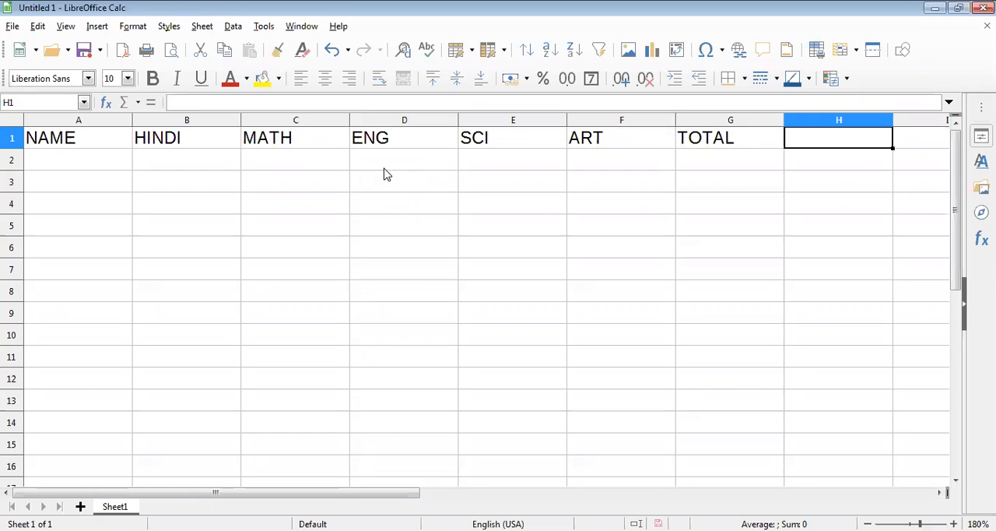
text(PER)
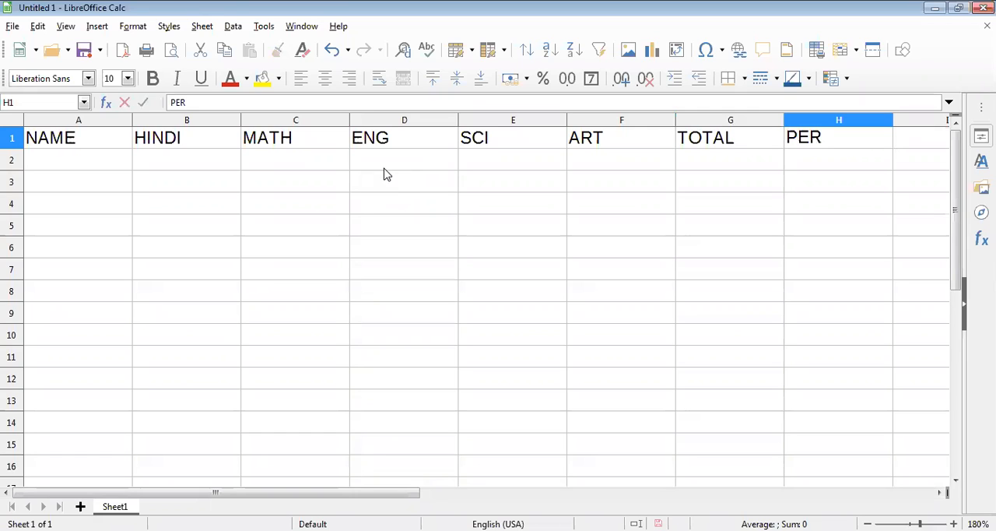
key(BackSpace)
key(BackSpace)
key(BackSpace)
text(%)
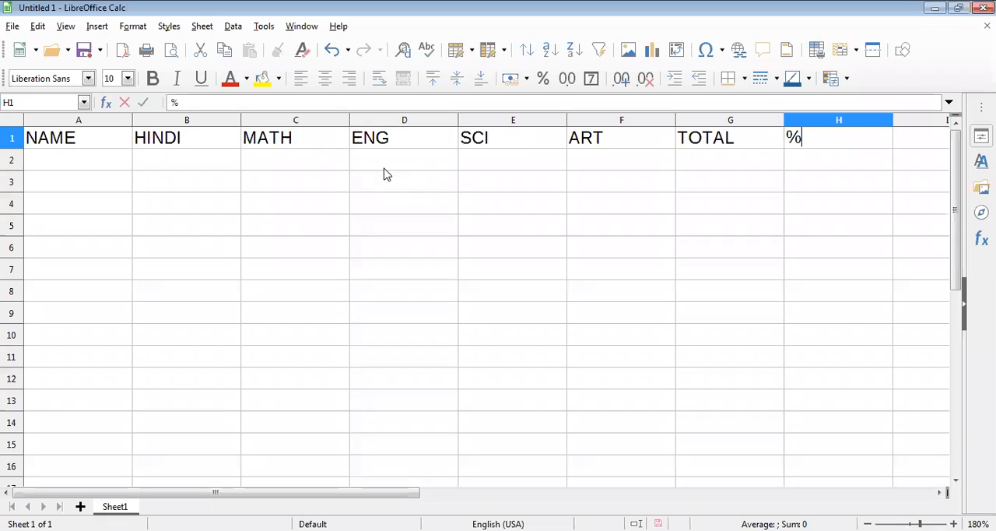
text( MARKS)
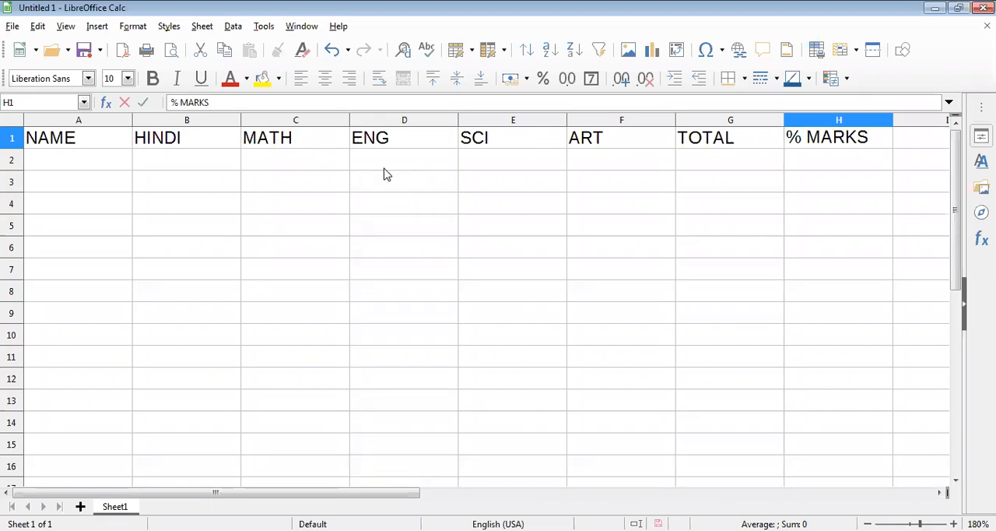
key(Return)
Step: Enter the first student's name in cell A2 under the NAME header
key(Left)
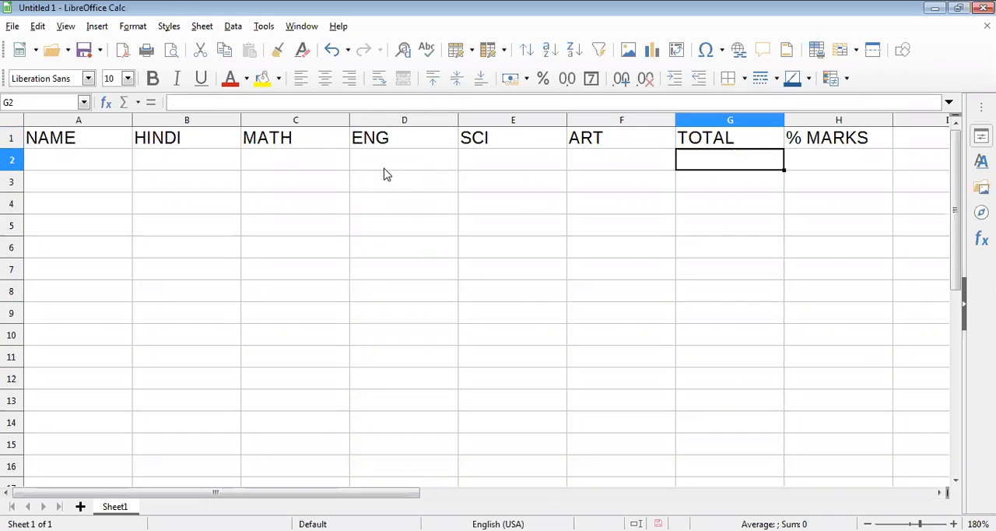
key(Left)
key(Left)
key(Left)
key(Left)
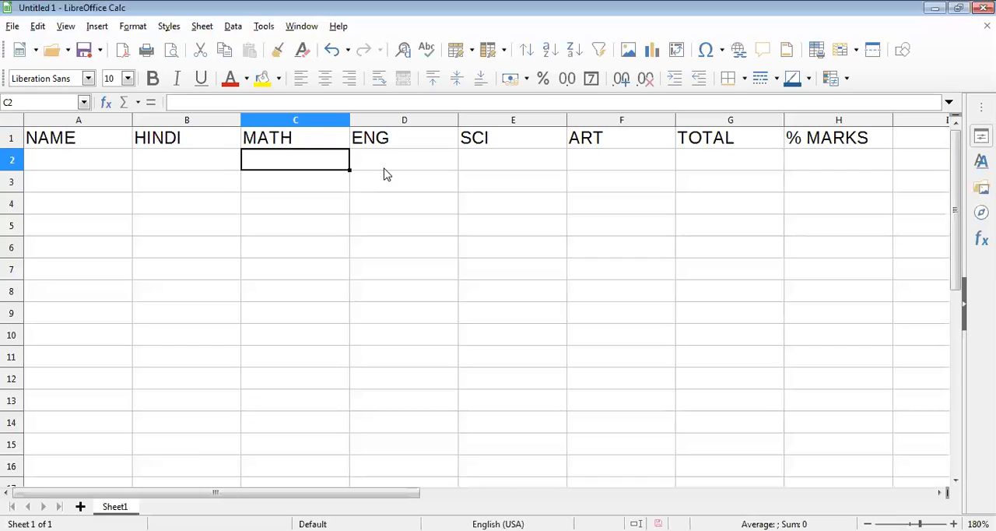
key(Left)
key(Left)
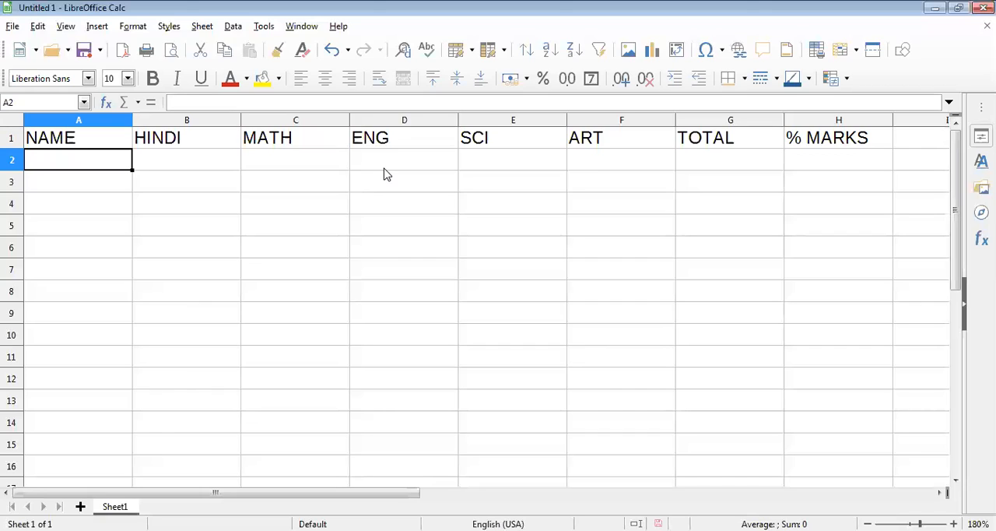
text(Y)
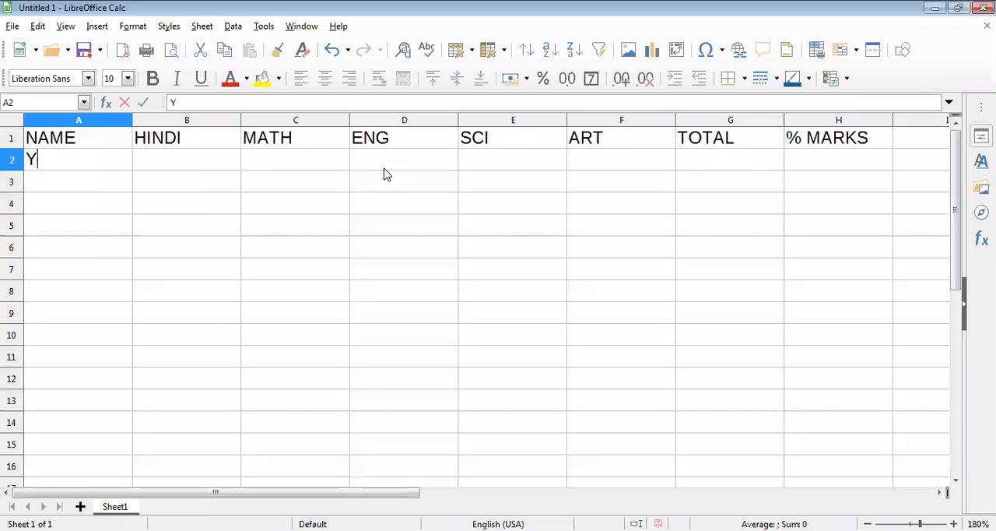
text(OGES)
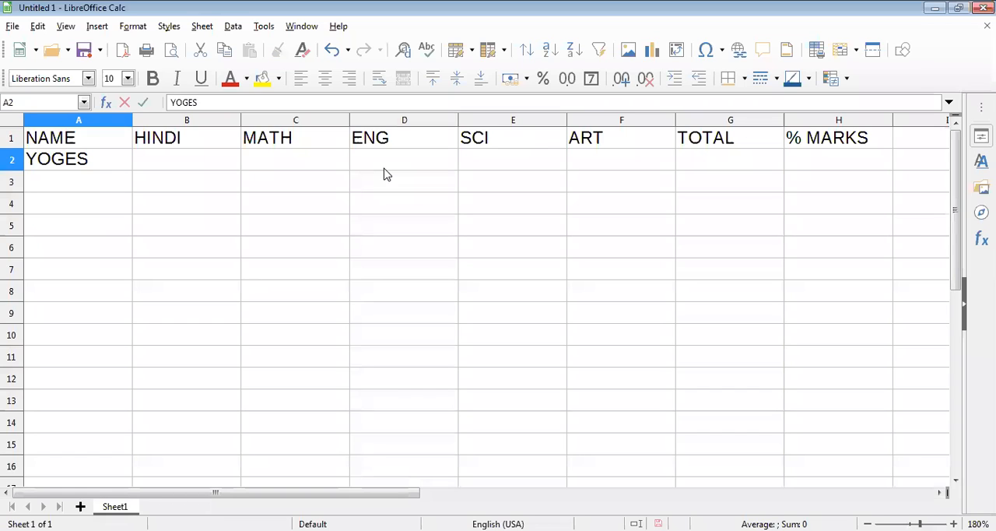
text(H)
key(Tab)
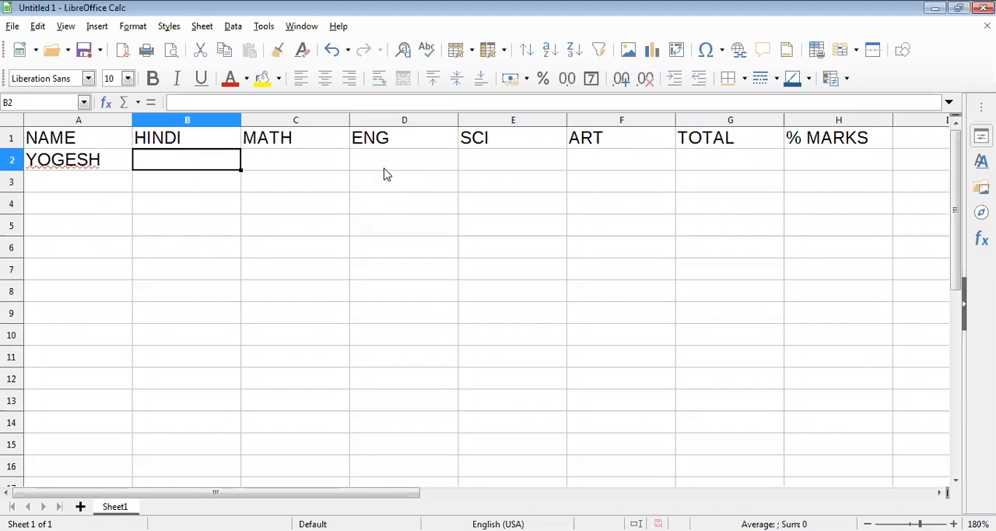
Step: Enter the formula =SUM(B2:F2) in cell G2 to total the student's five subject marks
key(Tab)
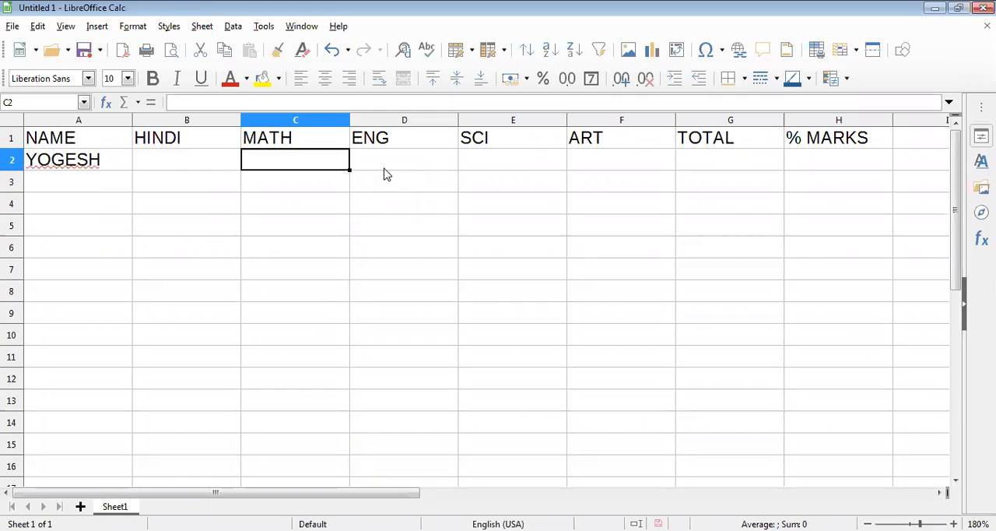
key(Tab)
key(Tab)
key(Tab)
key(Tab)
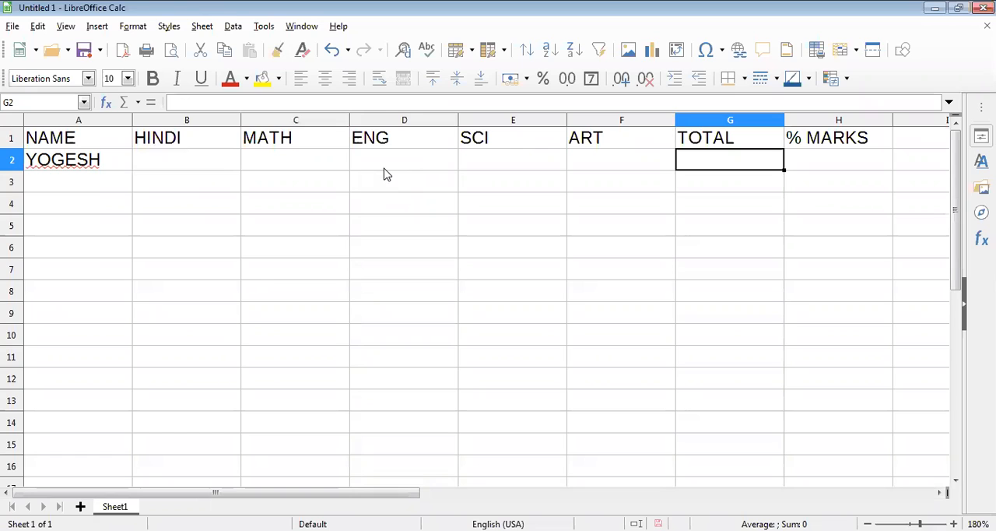
text(=)
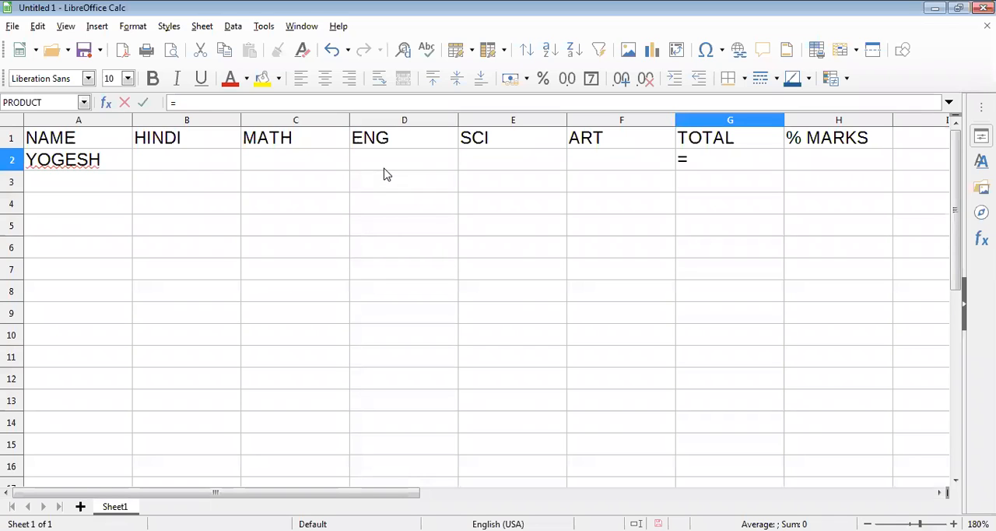
text(SUM)
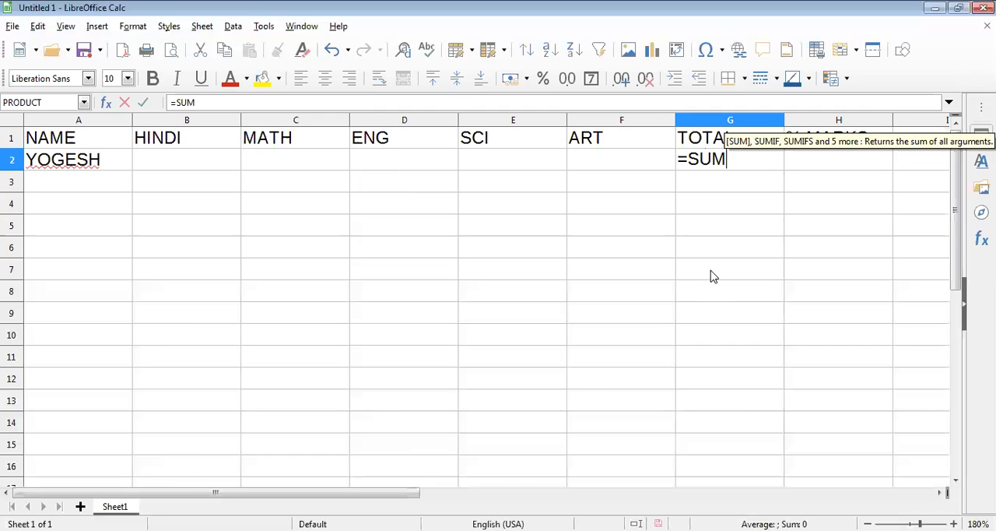
text(()
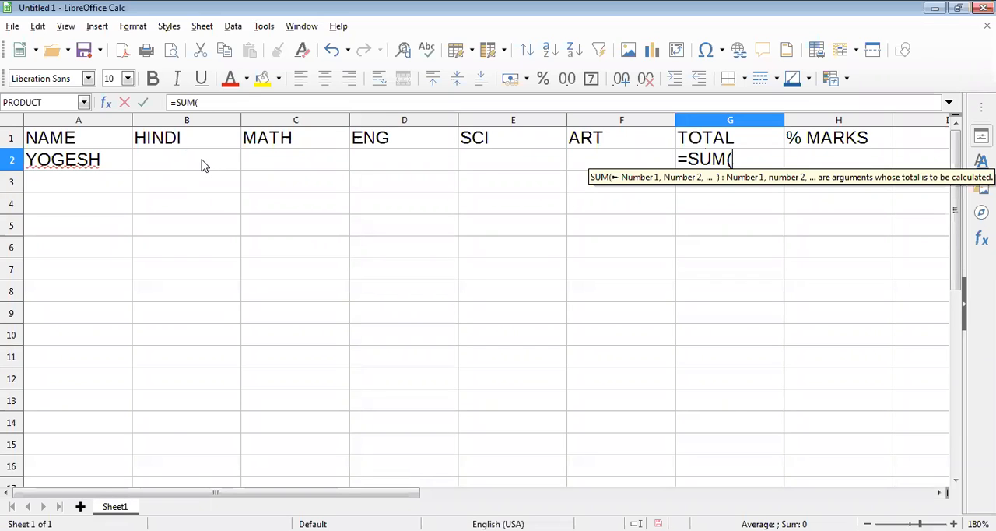
text(B2)
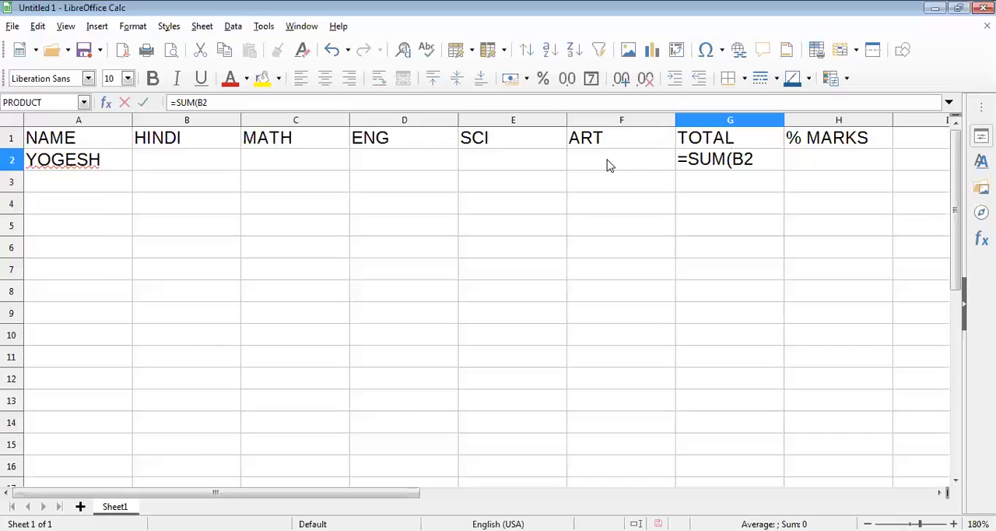
text(:)
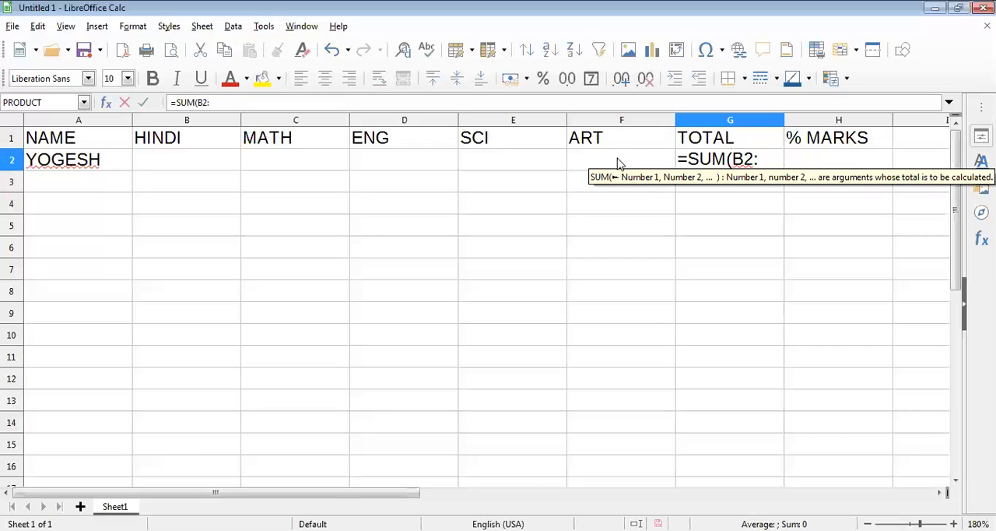
text(F)
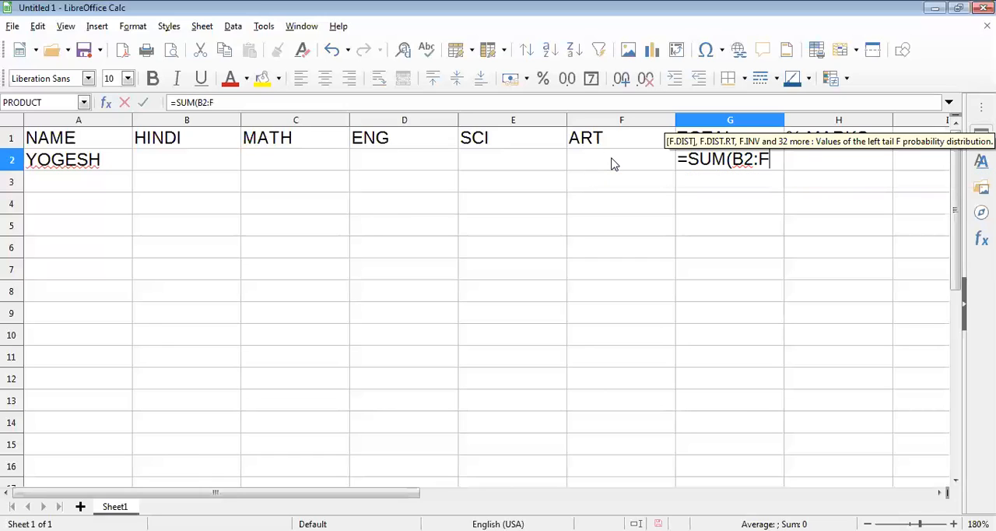
text(2))
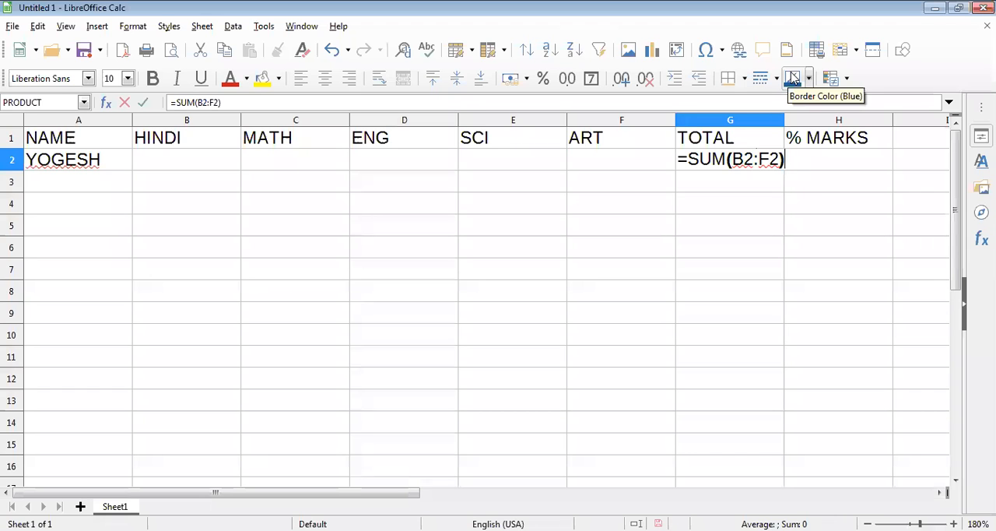
key(Return)
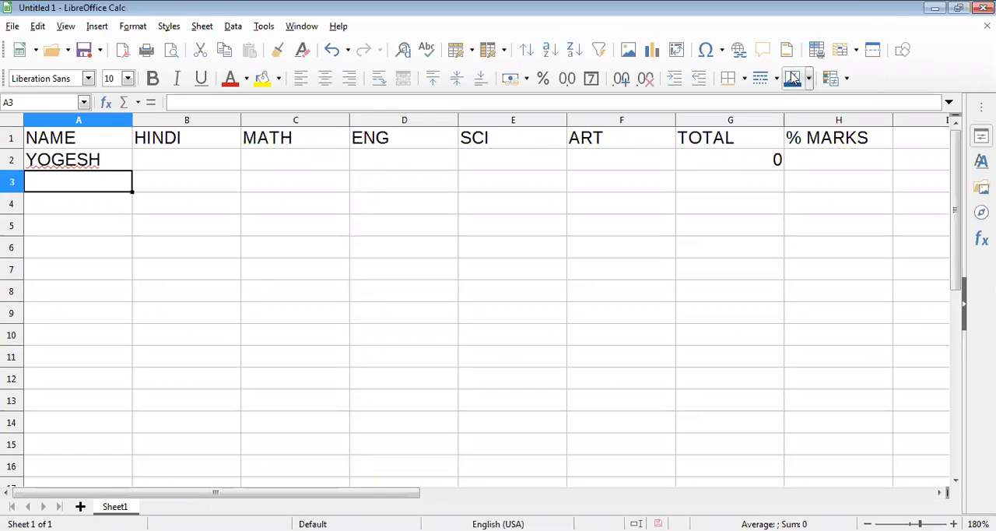
Step: Enter the formula =(G2/5) in cell H2 to calculate the first student's percentage marks
click(849, 162)
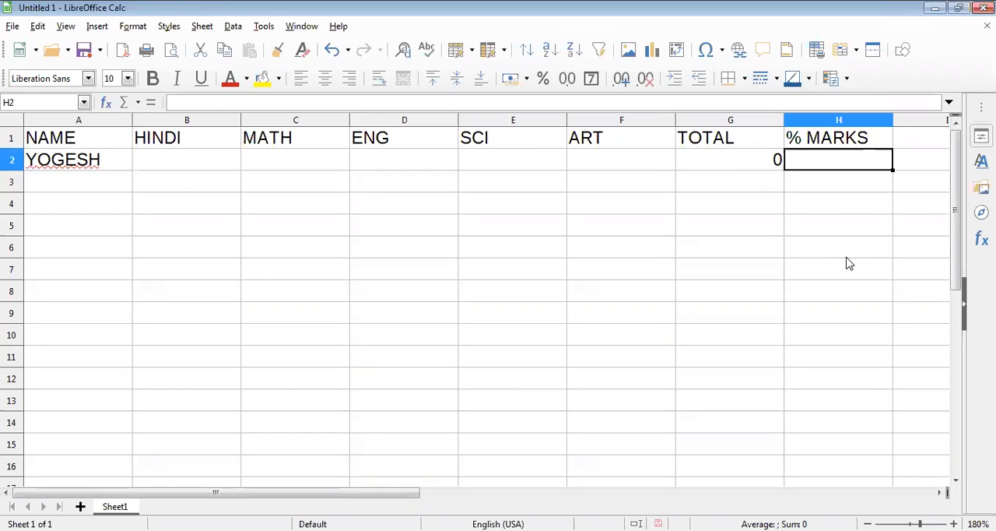
text(=()
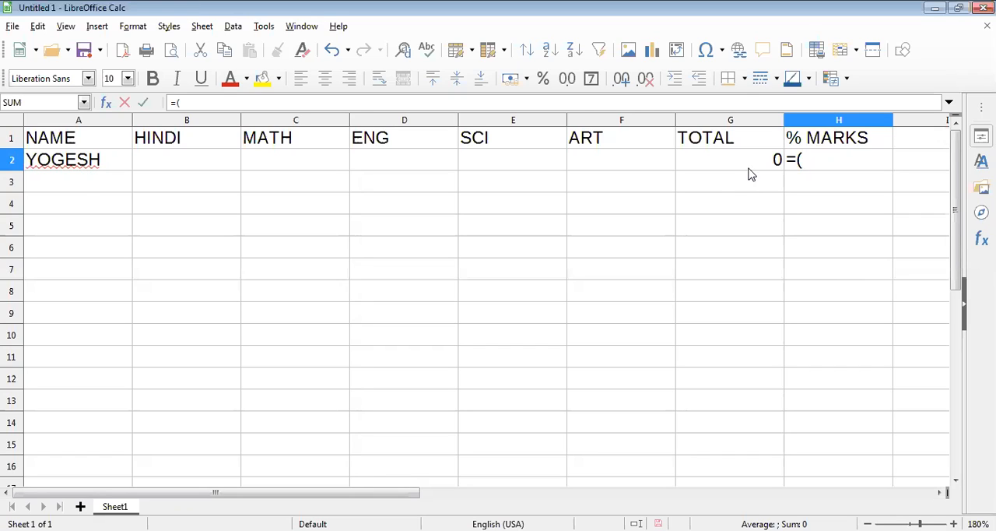
text(G2/)
text(5))
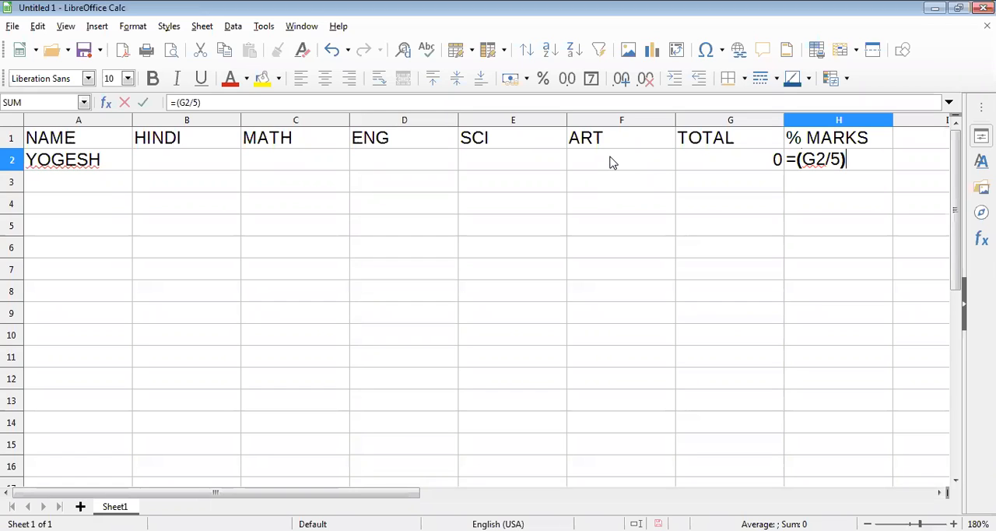
key(Return)
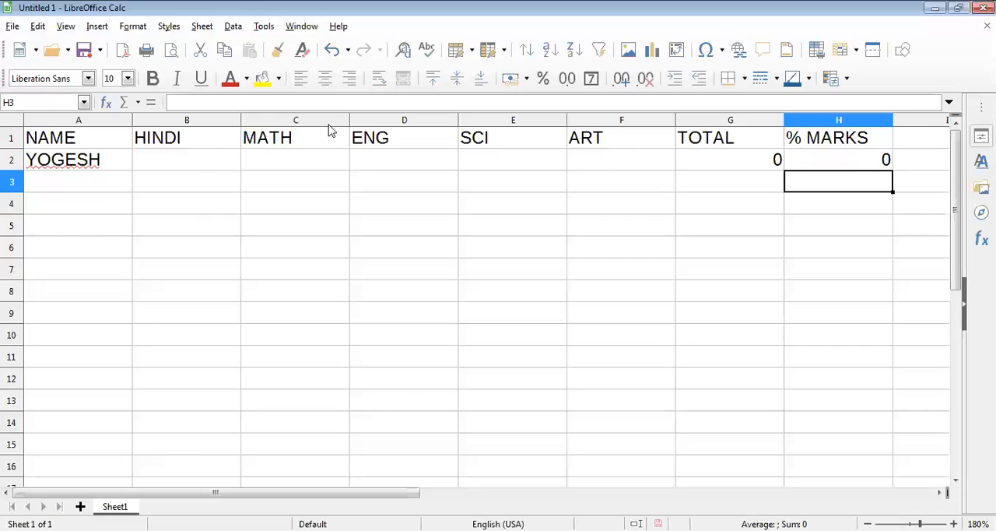
Step: Enter the first student's subject marks 56, 85, 68, 48 and 98 in cells B2 to F2
click(192, 164)
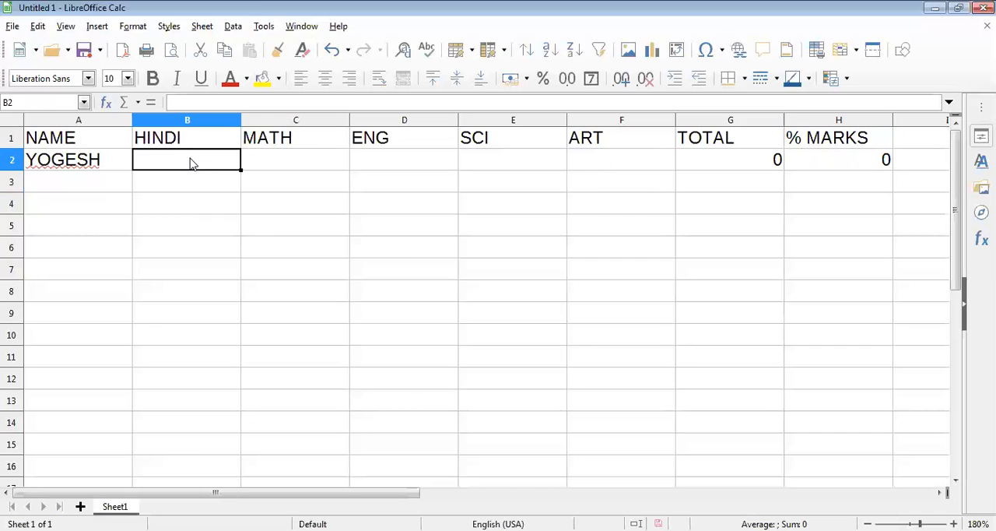
text(56)
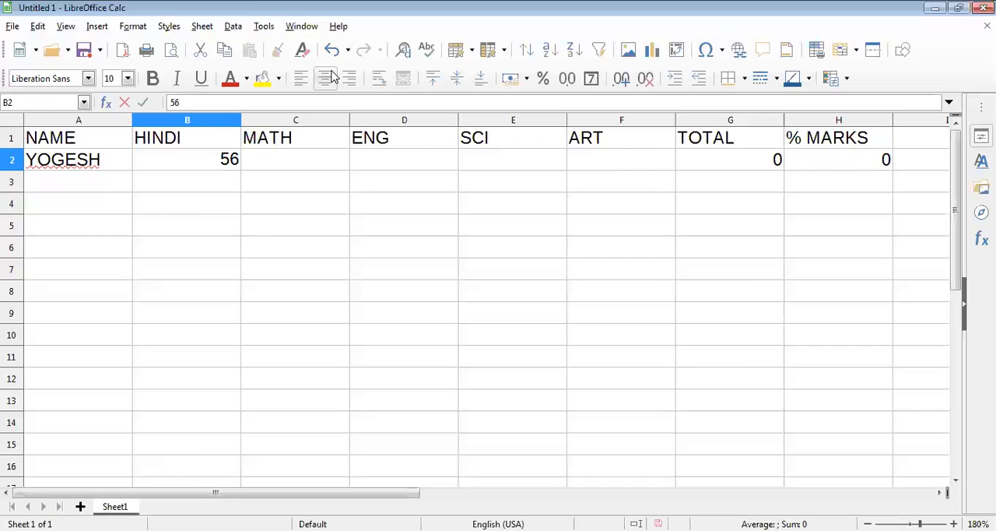
key(Tab)
text(85)
key(Tab)
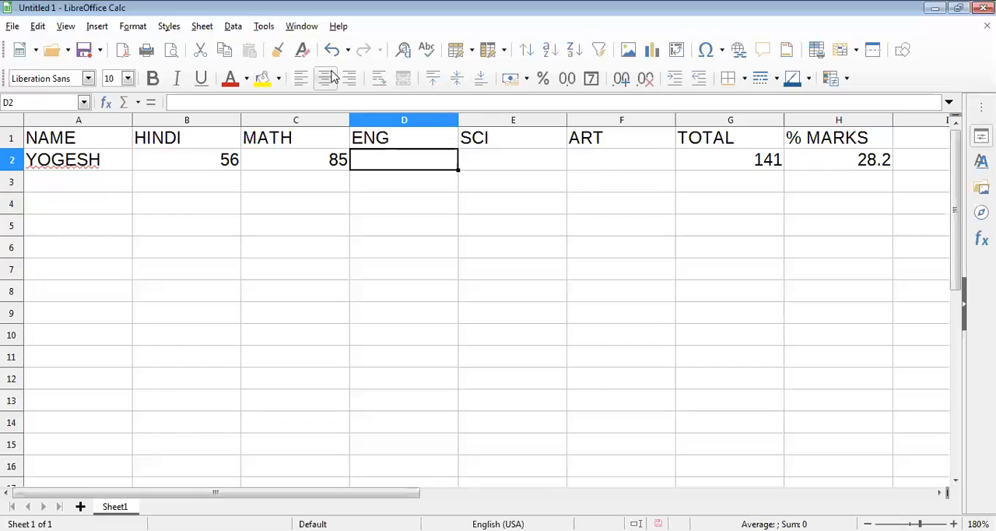
text(68)
key(Tab)
text(48)
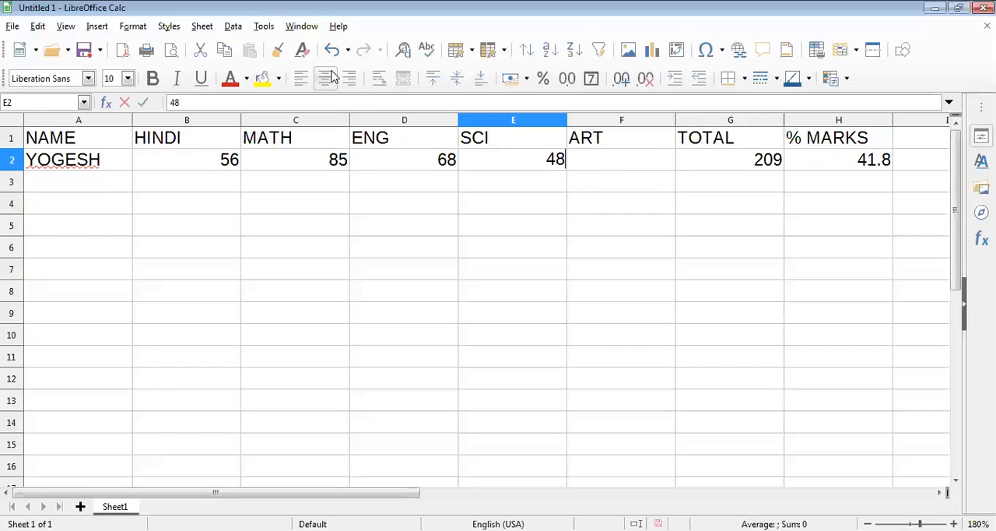
key(Tab)
text(98)
key(Tab)
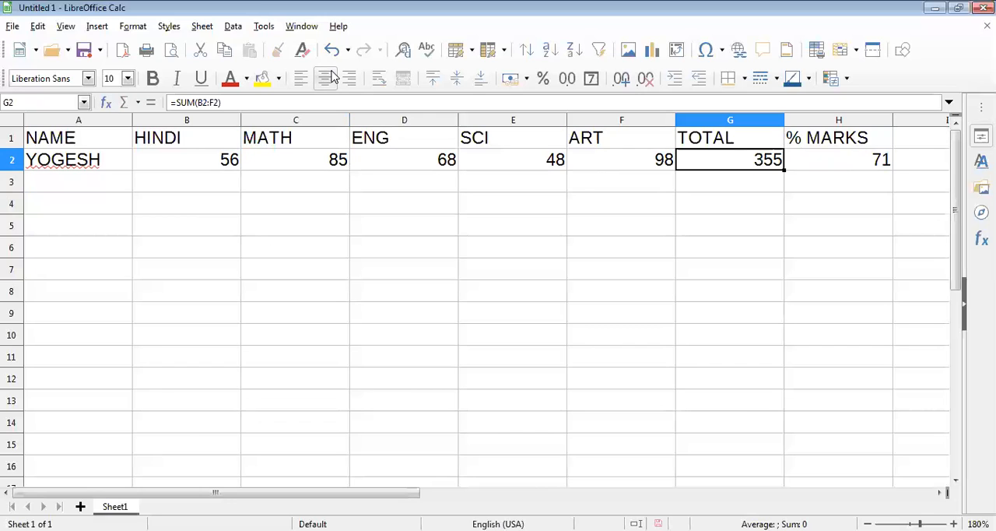
key(Tab)
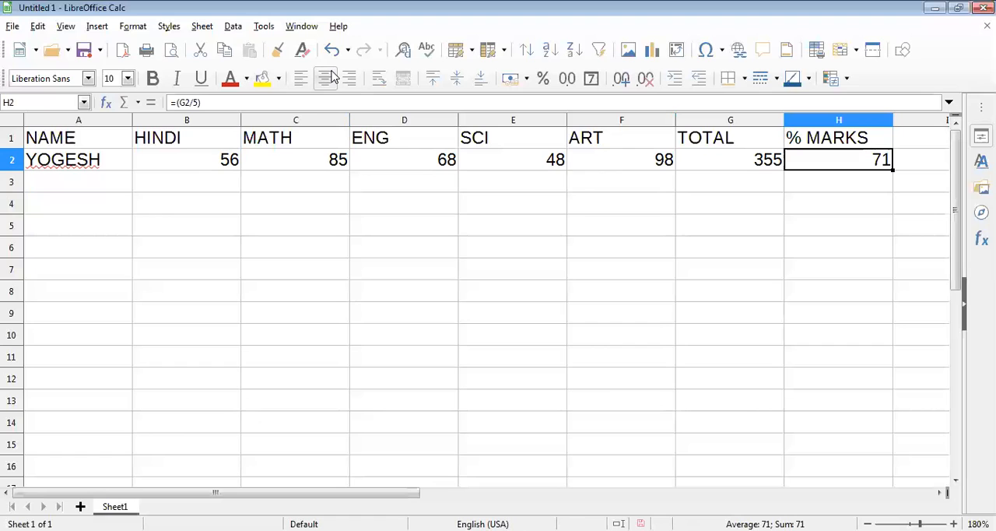
Step: Enter the second student's name in cell A3 under the NAME header
key(Return)
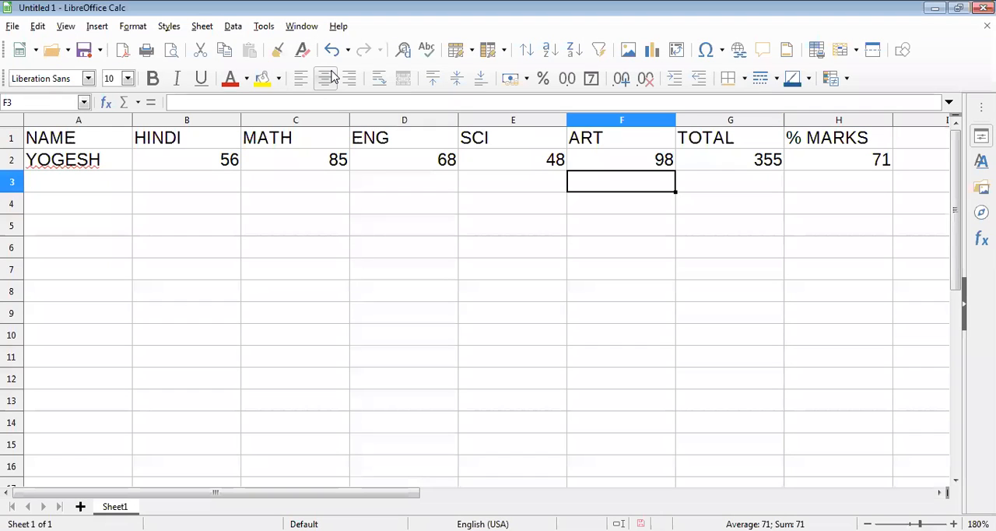
key(Home)
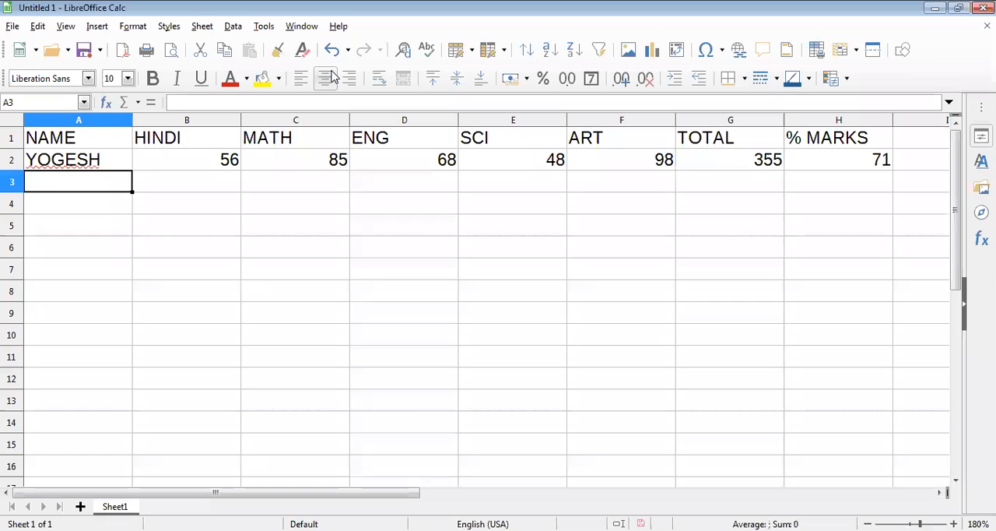
text(SEEMA)
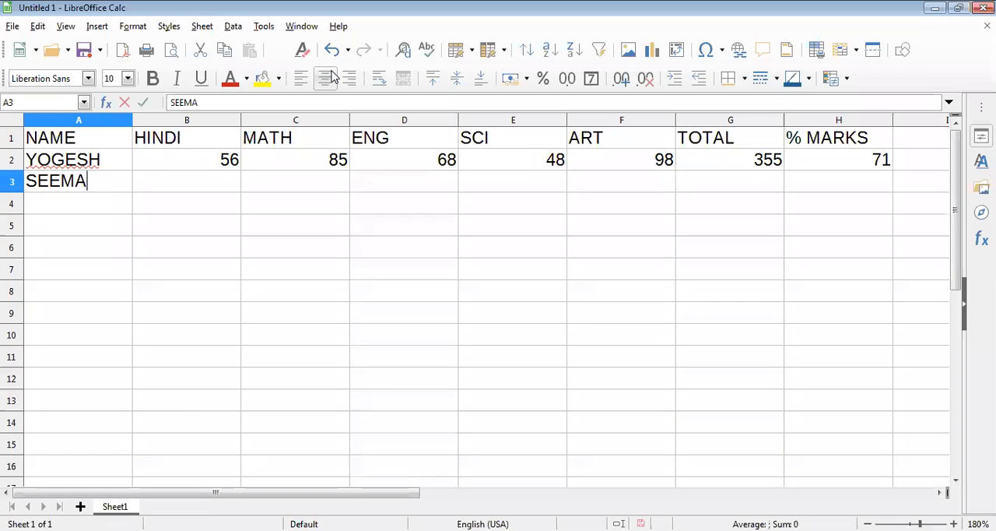
key(Tab)
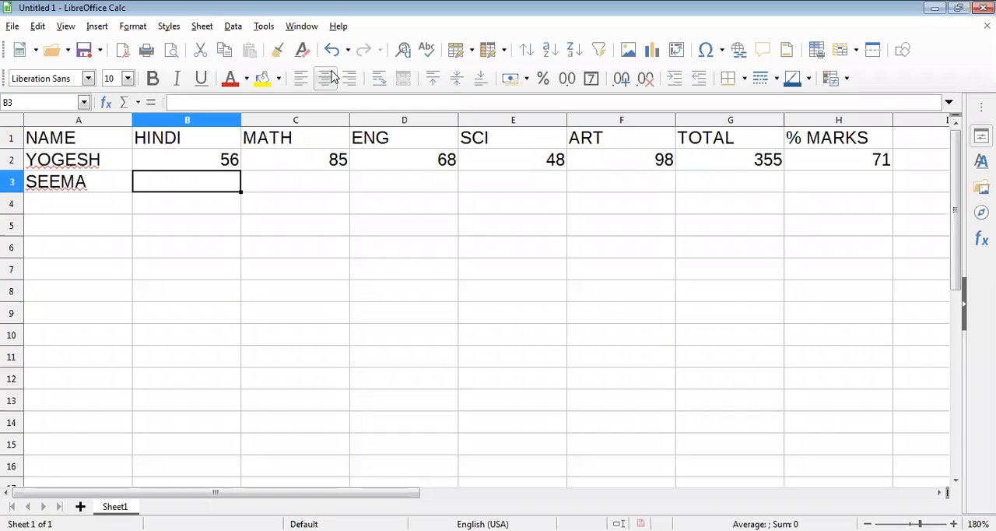
Step: Enter the second student's subject marks 85, 68, 45, 67 and 55 in cells B3 to F3
text(85)
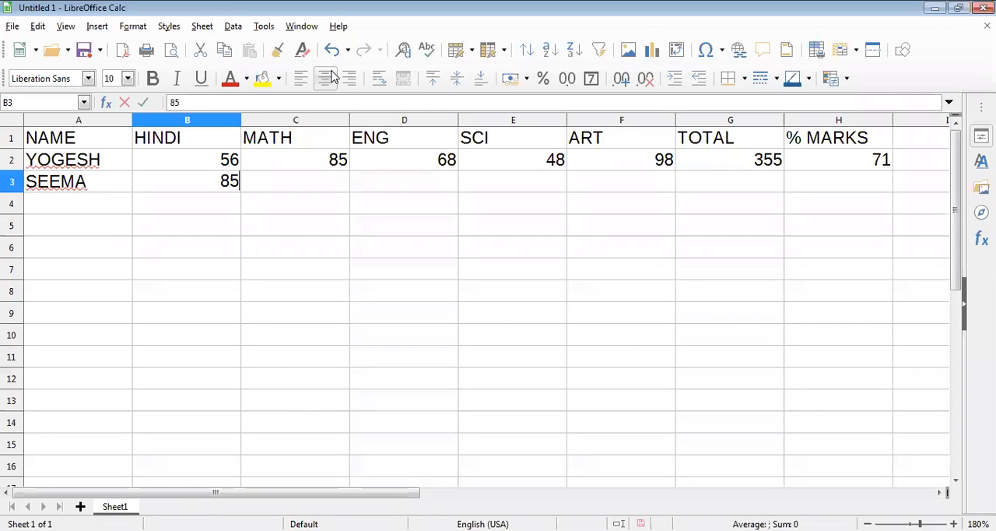
key(Tab)
text(68)
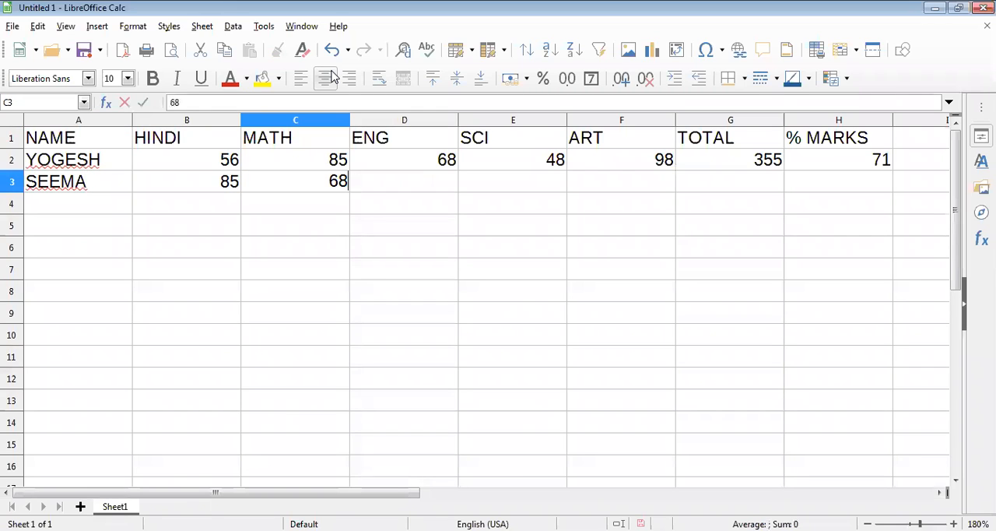
key(Tab)
text(45)
key(Tab)
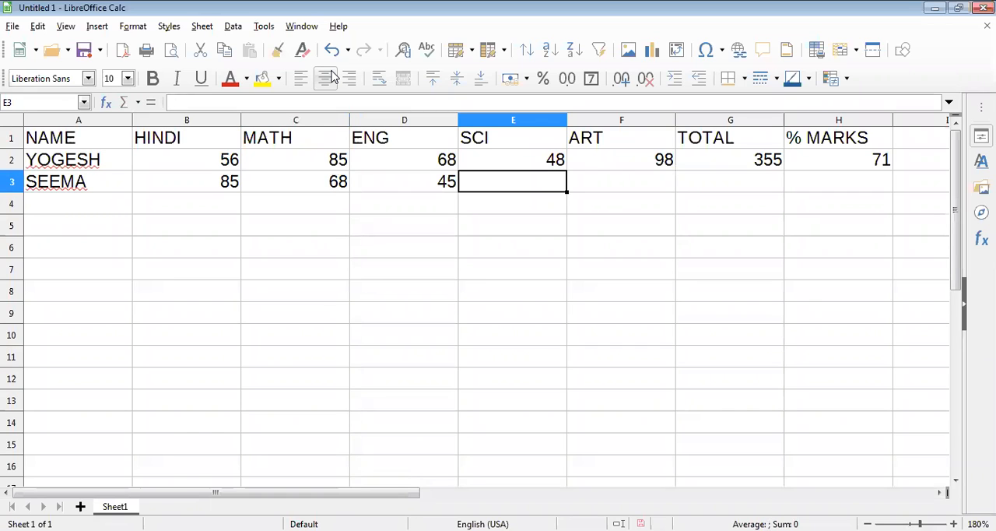
text(67)
key(Tab)
text(55)
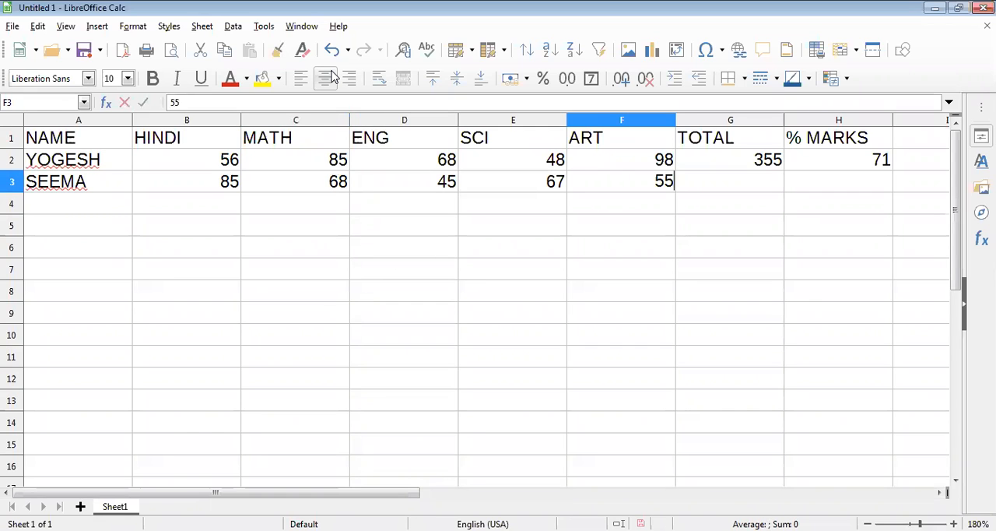
key(Tab)
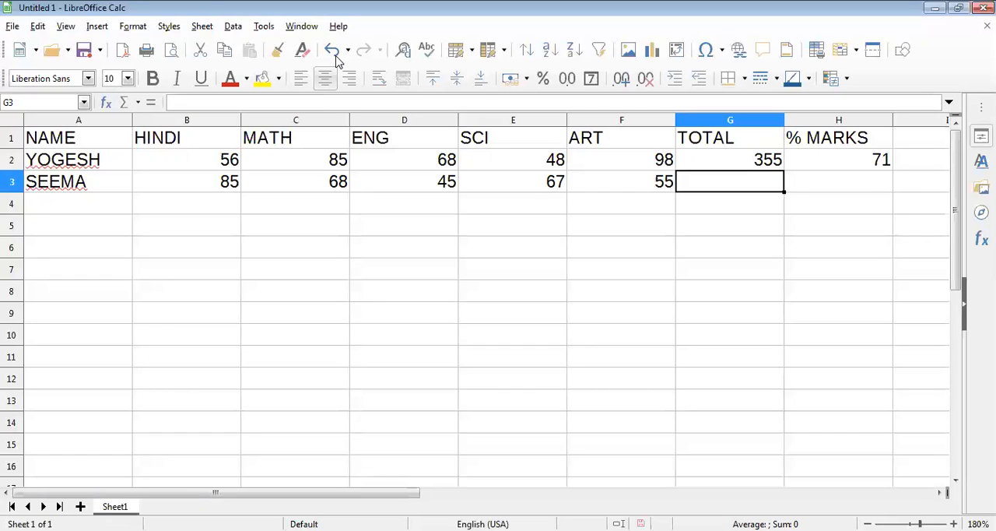
Step: Fill the TOTAL formula from G2 down to G15 and the % MARKS formula from H2 down to H15
click(739, 165)
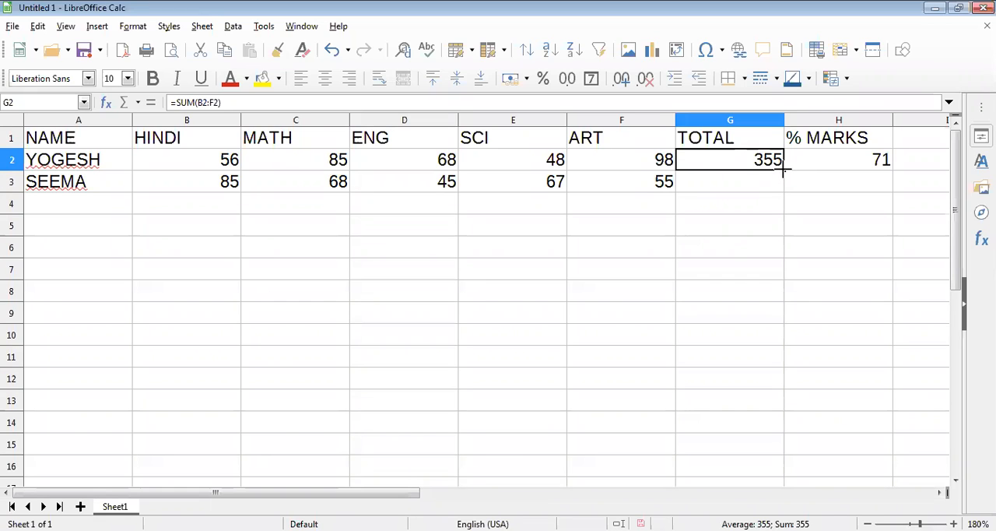
drag(783, 169, 783, 452)
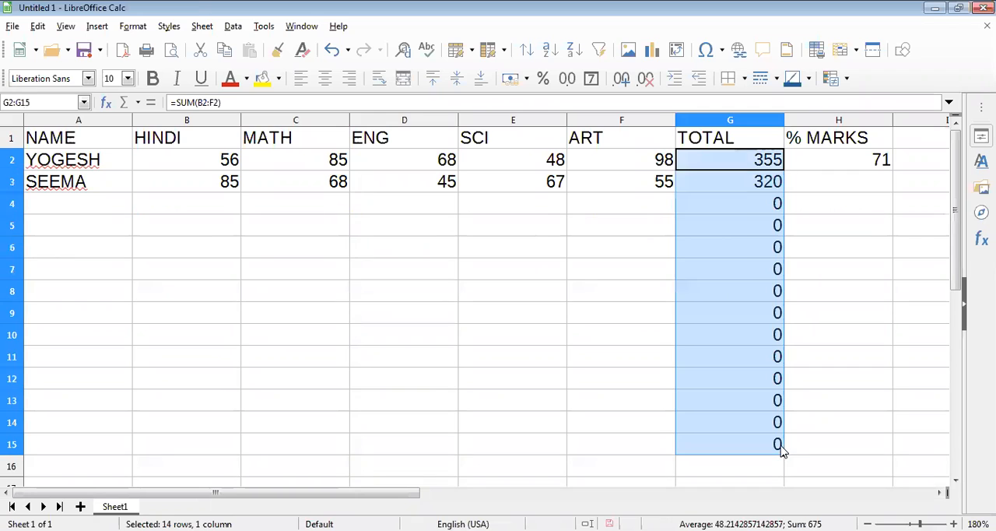
click(888, 165)
drag(891, 168, 885, 448)
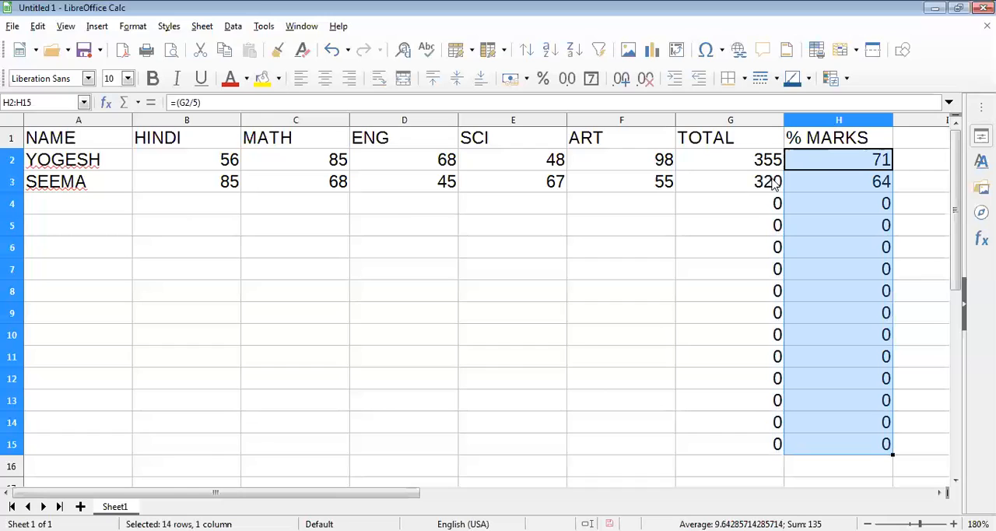
Step: Enter the third student's name in cell A4 of the NAME column
click(116, 210)
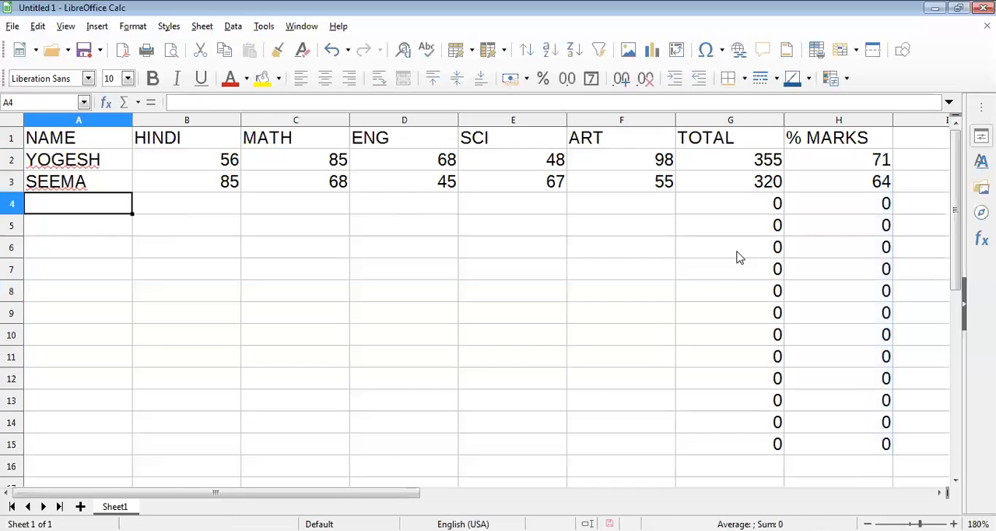
text(RAHUL)
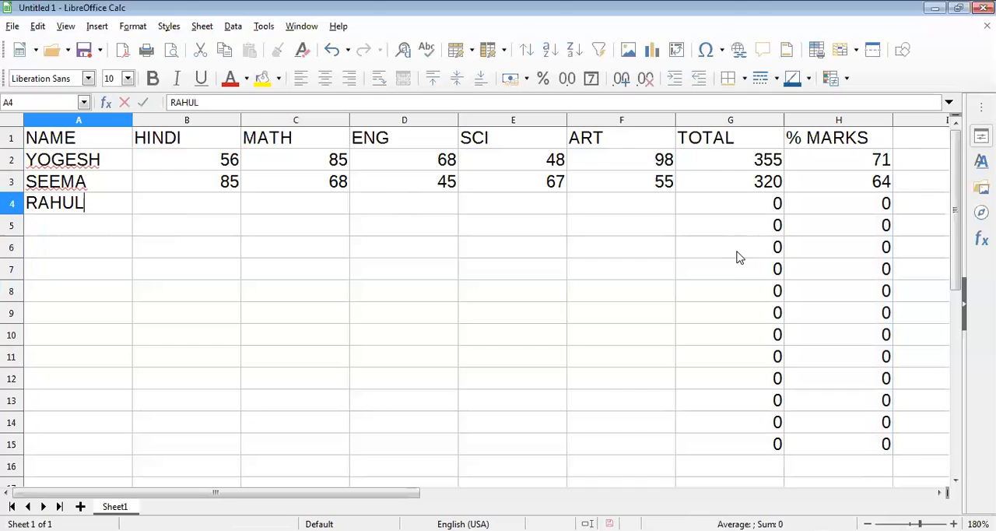
key(Tab)
Step: Enter the third student's subject marks 65, 78, 50, 68 and 42 in cells B4 to F4
text(65)
key(Tab)
text(7)
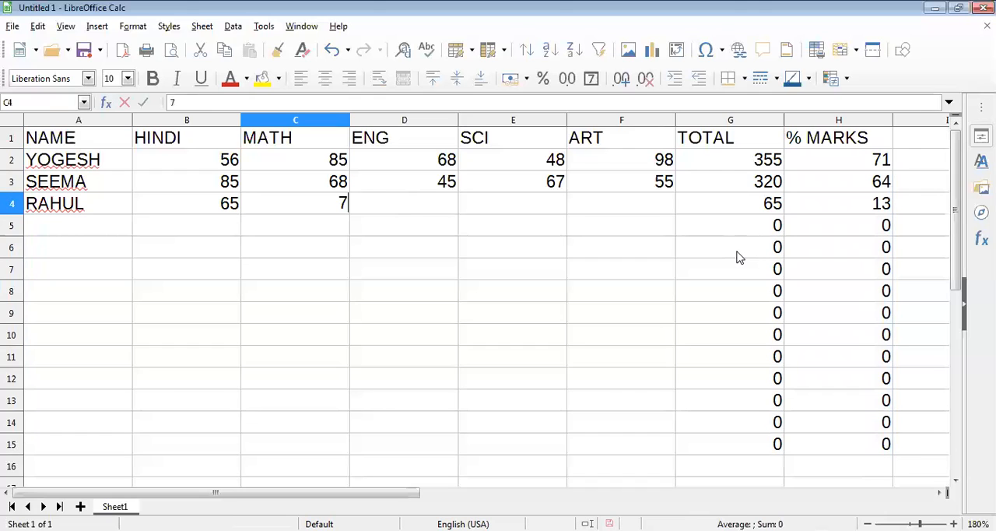
text(8)
key(Tab)
text(50)
key(Tab)
text(68)
key(Tab)
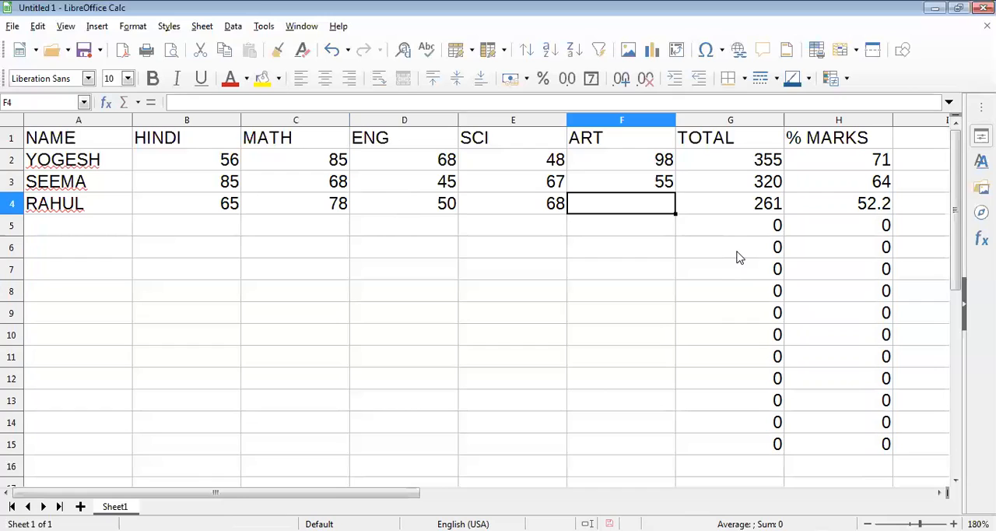
text(42)
key(Tab)
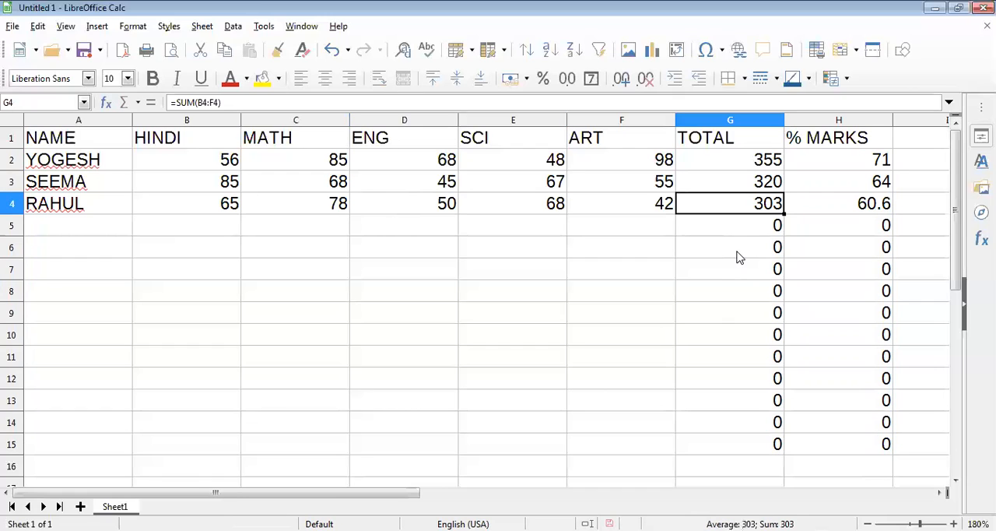
Step: Enter the fourth student's name in cell A5 of the NAME column
key(Return)
key(Home)
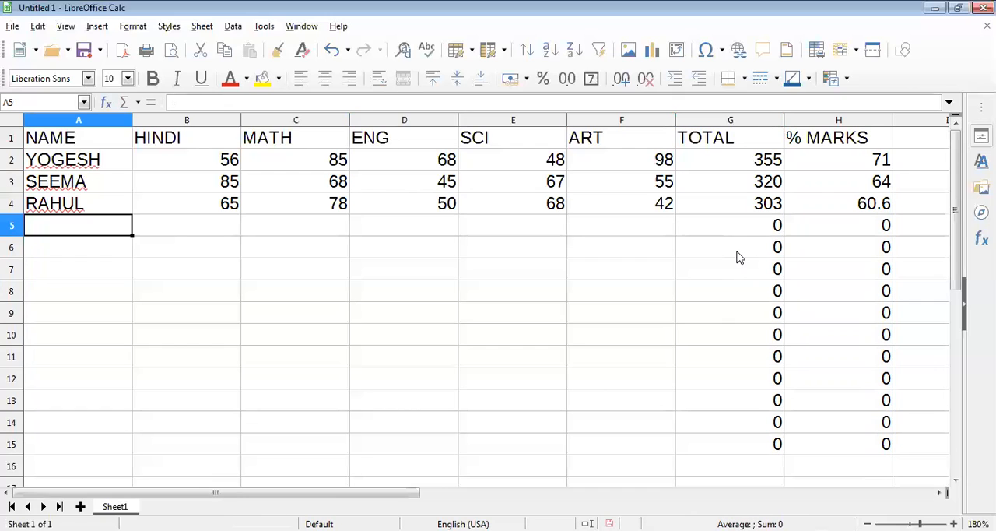
text(JAY)
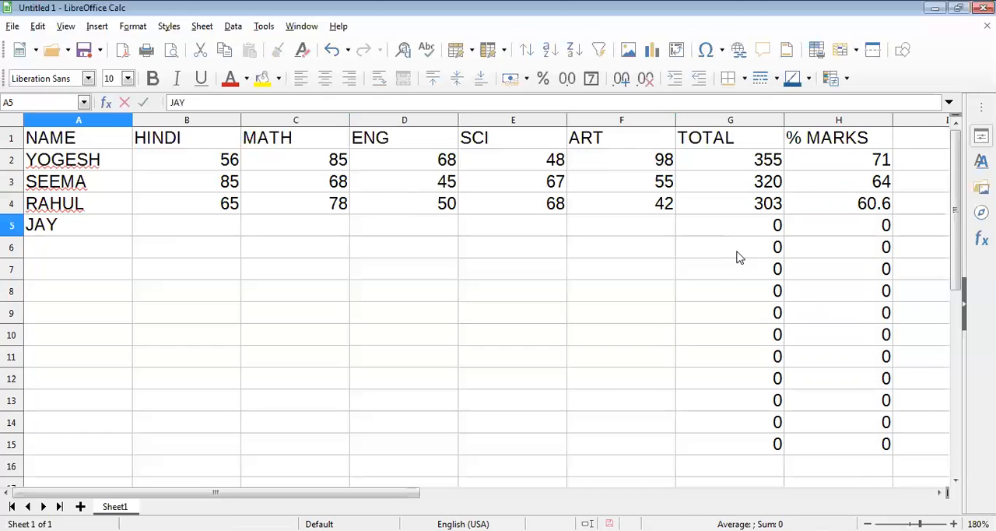
key(Tab)
Step: Enter the fourth student's subject marks 78, 68, 48, 68 and 85 in cells B5 to F5
text(78)
key(Tab)
text(68)
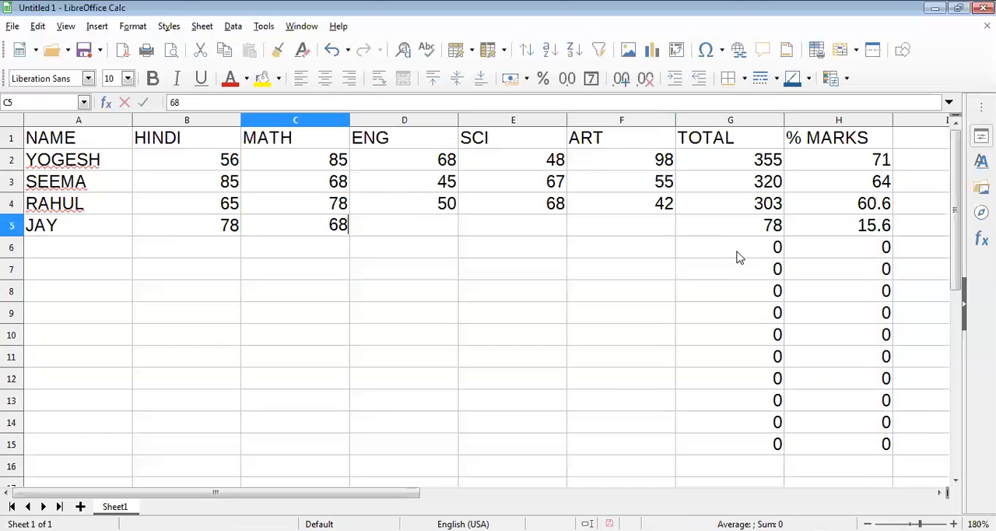
key(Tab)
text(48)
key(Tab)
text(68)
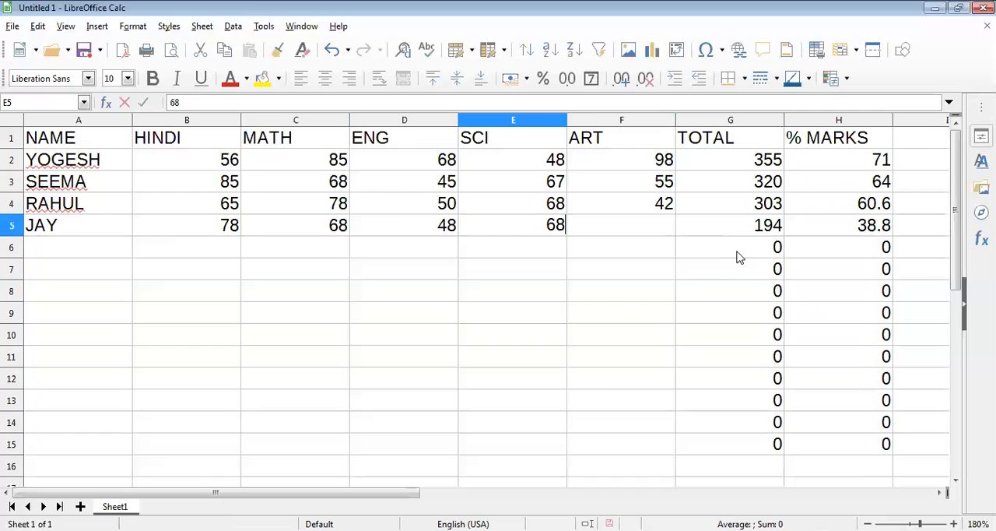
key(Tab)
text(85)
key(Return)
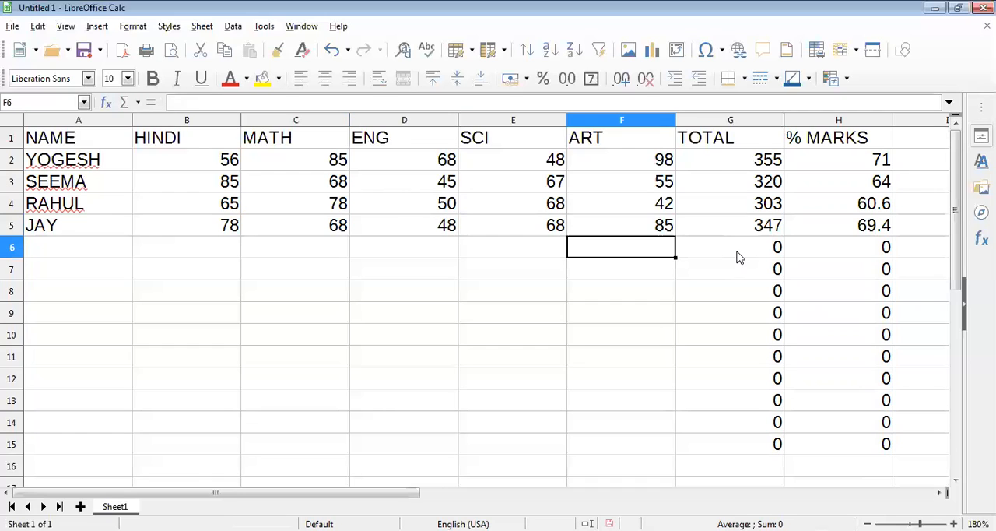
Step: Enter the fifth student's name in cell A6 of the NAME column
key(Left)
key(Home)
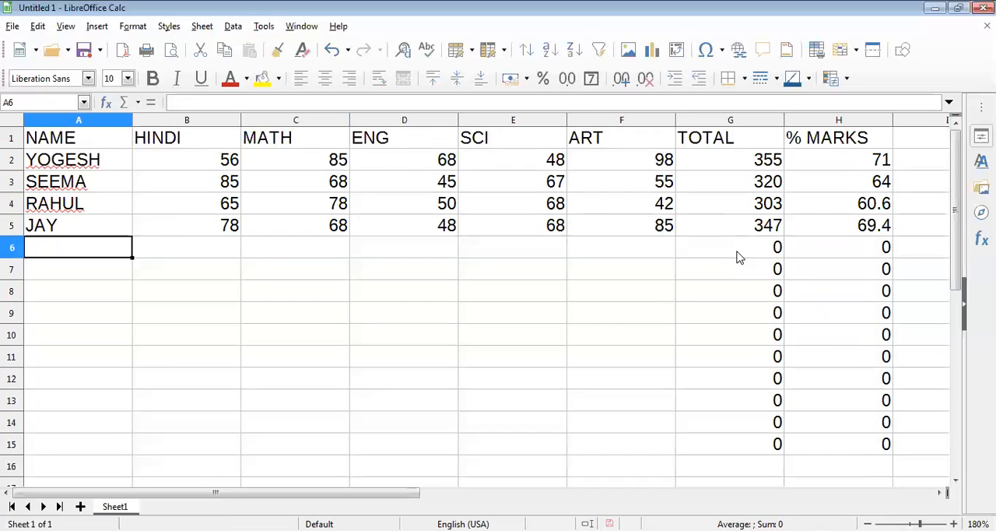
text(GAGN)
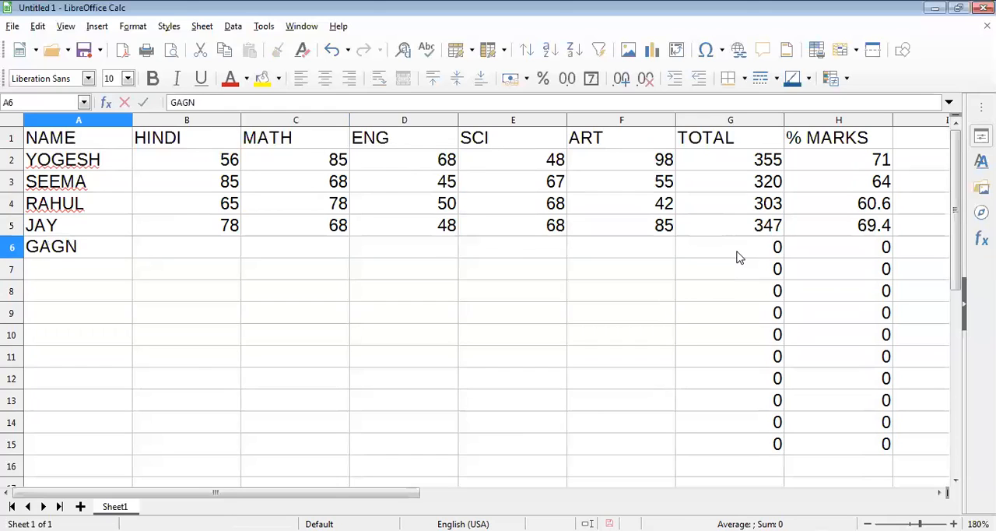
key(Tab)
key(Left)
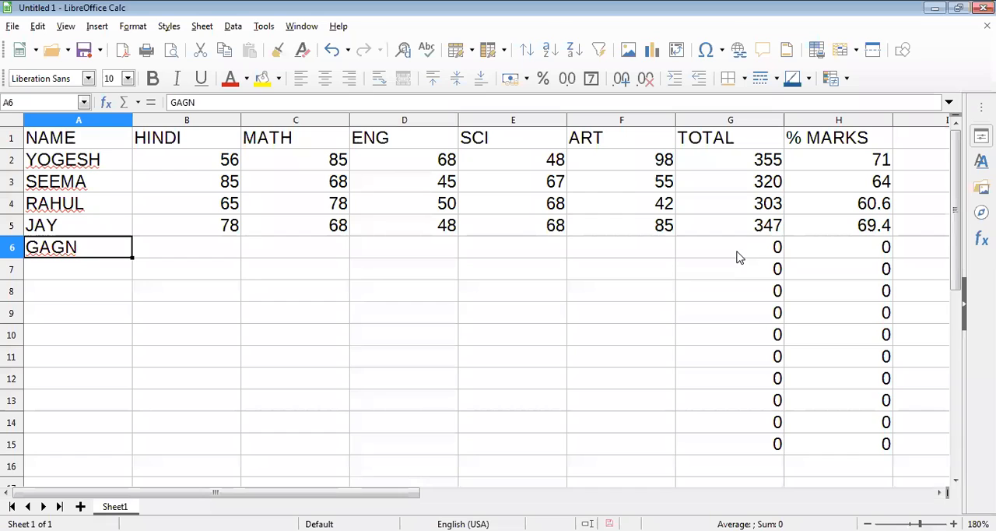
text(GAGAN)
key(Tab)
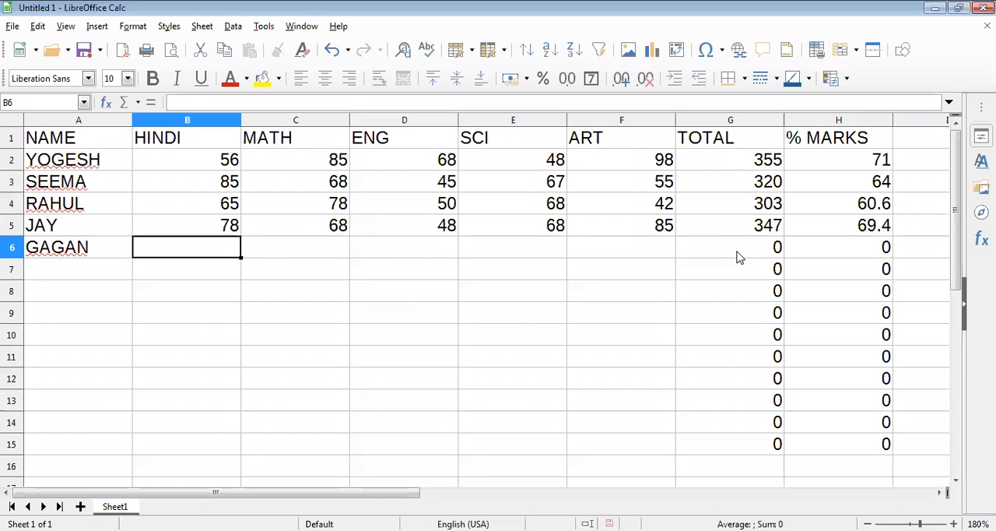
Step: Enter the fifth student's subject marks 50, 68, 78, 98 and 74 in cells B6 to F6
text(50)
key(Tab)
text(68)
key(Tab)
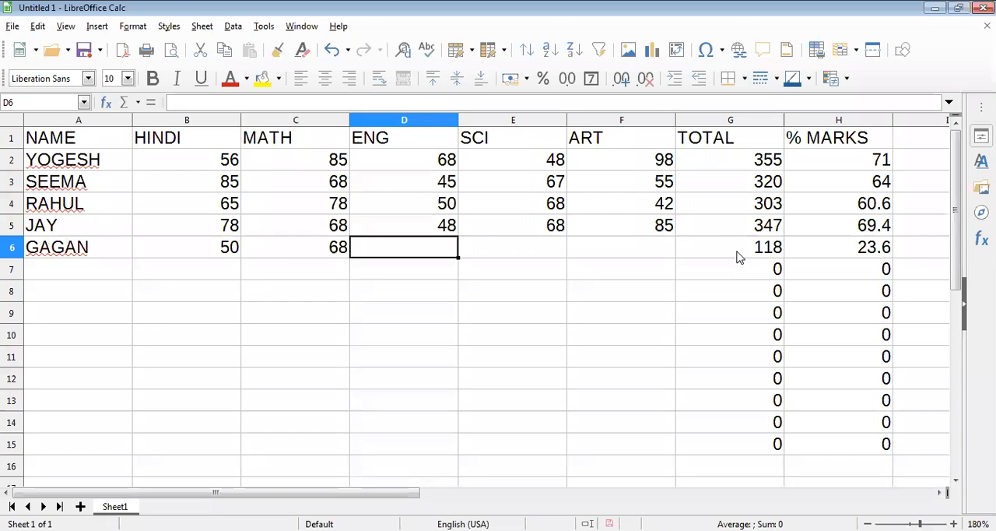
text(78)
key(Tab)
text(98)
key(Tab)
text(74)
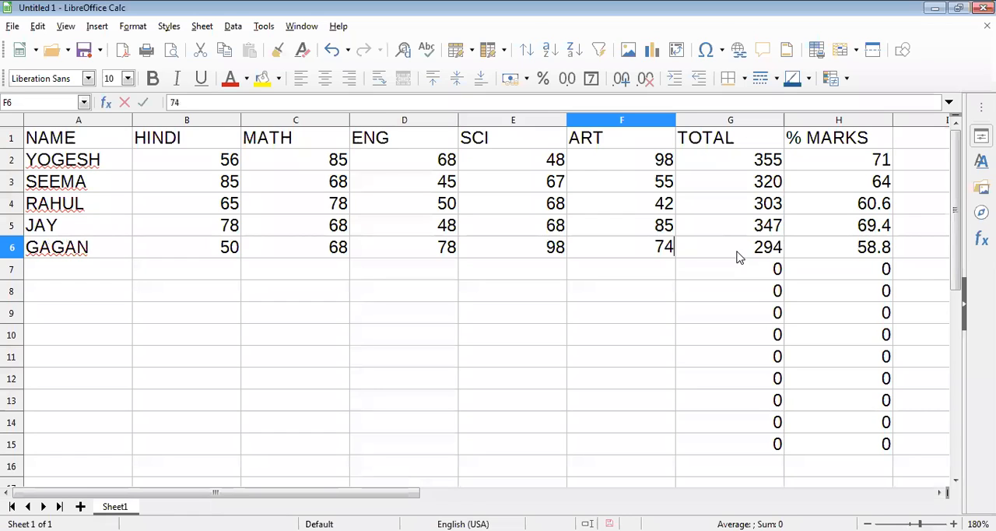
key(Tab)
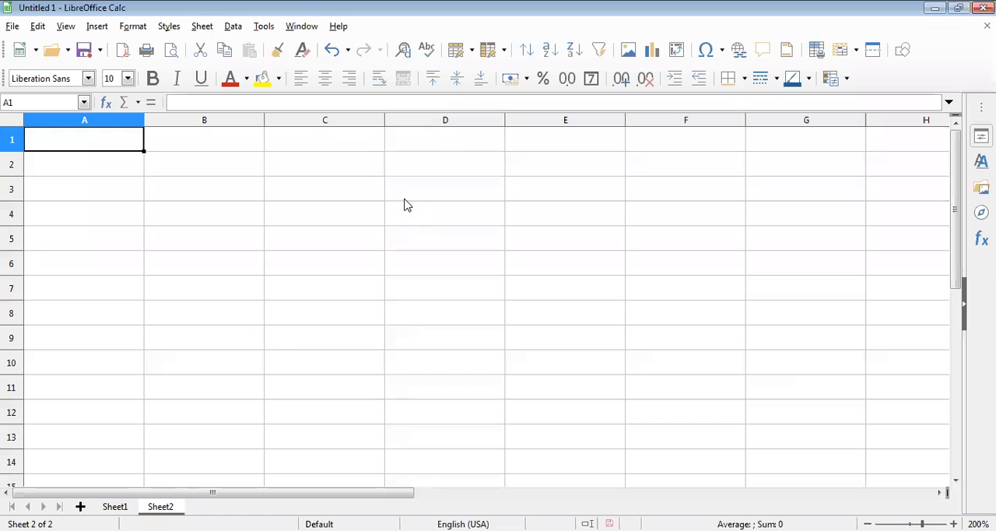
Step: Enter the heading PRODUCT NAME in cell A1 of Sheet2 and widen column A to fit it
text(PRO)
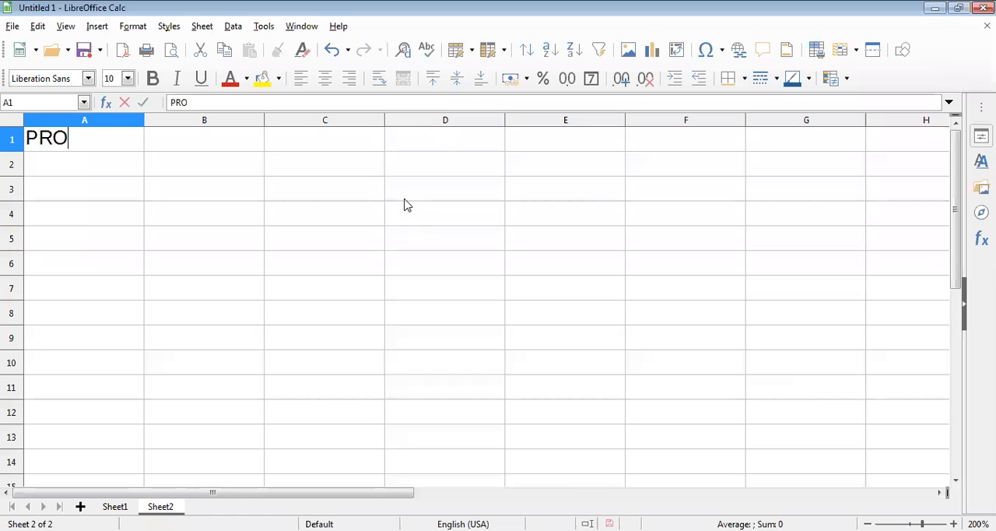
text(DUC)
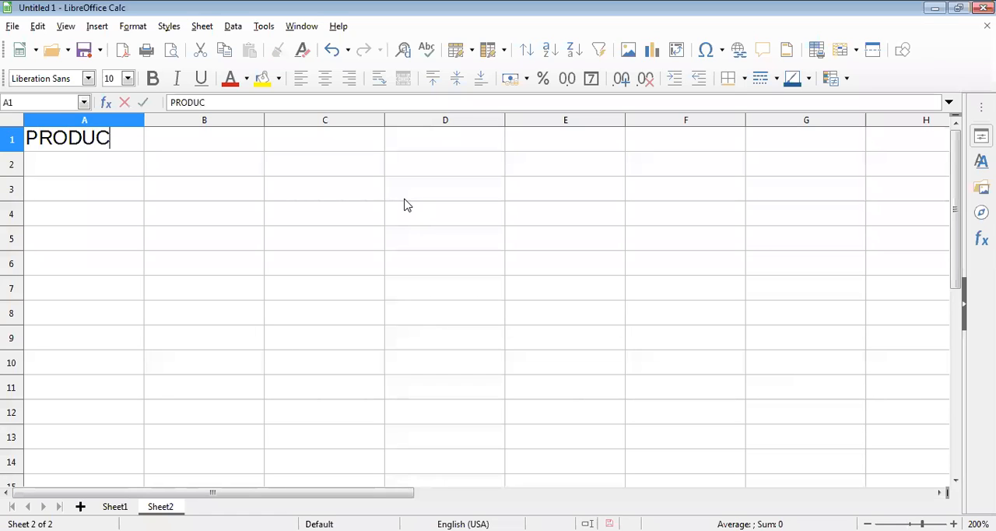
text(T NAME)
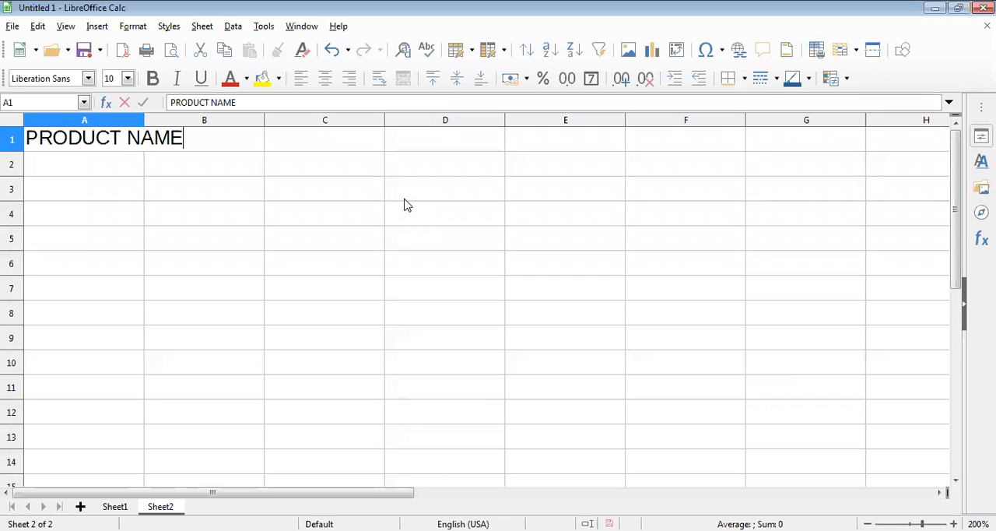
key(Return)
drag(145, 116, 194, 117)
Step: Enter the column headings RATE, QUANTITY and AMOUNT in cells B1 to D1
click(302, 144)
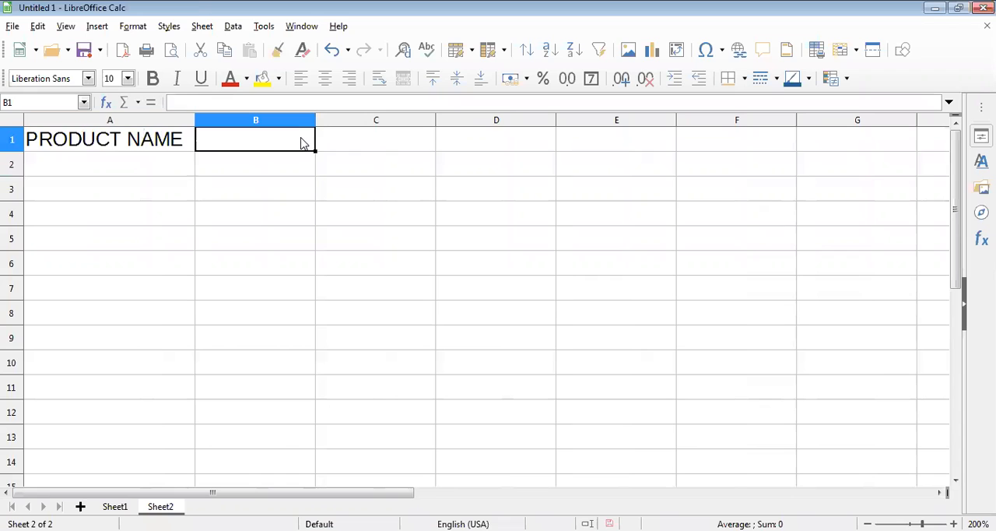
text(RA)
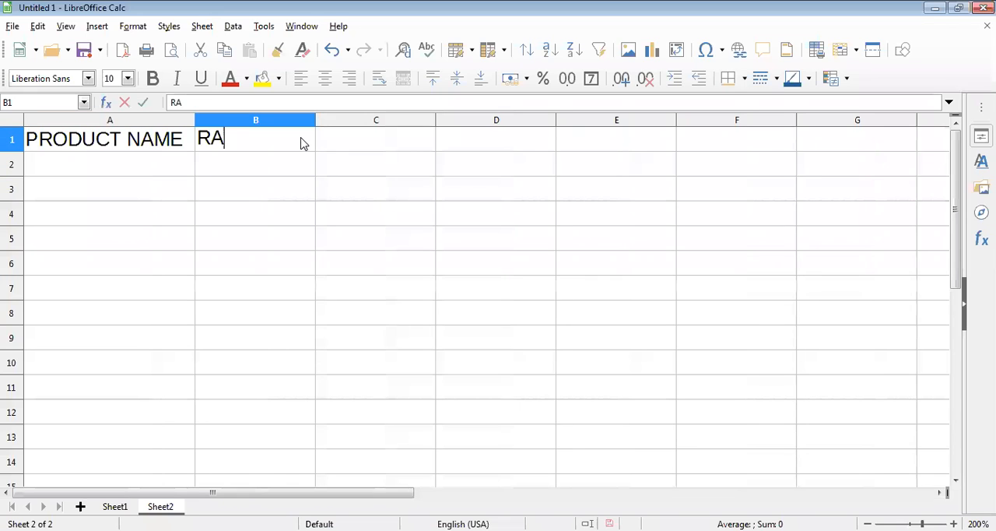
text(TE)
key(Tab)
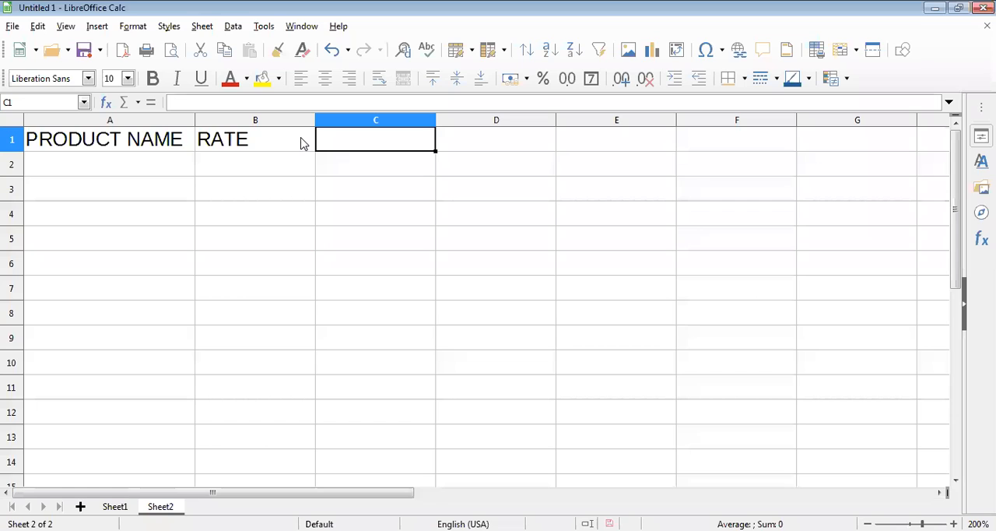
text(QUA)
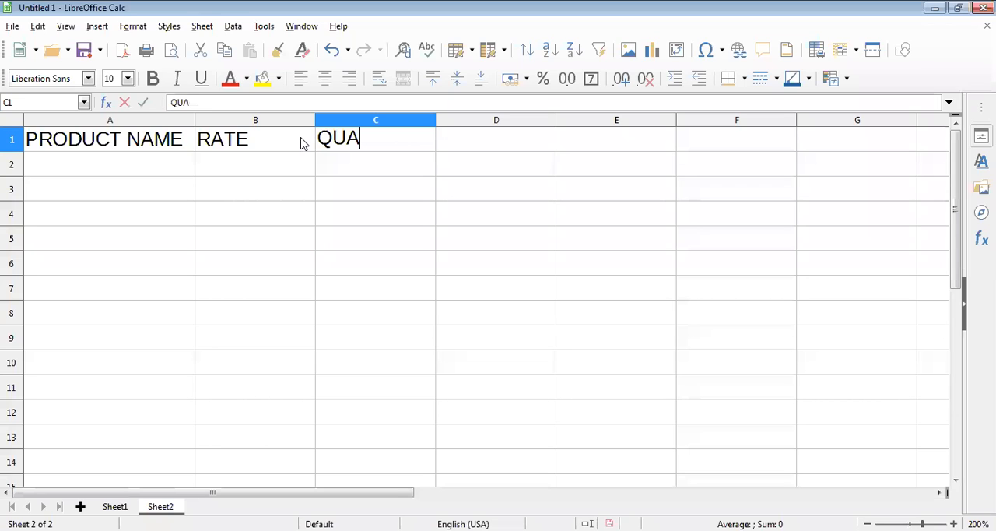
text(NTITY)
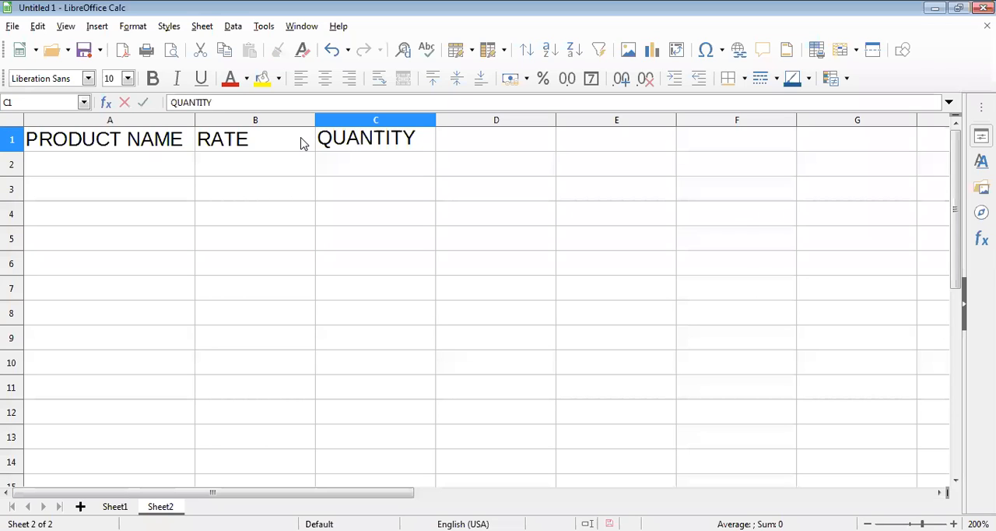
key(Tab)
text(AMOUN)
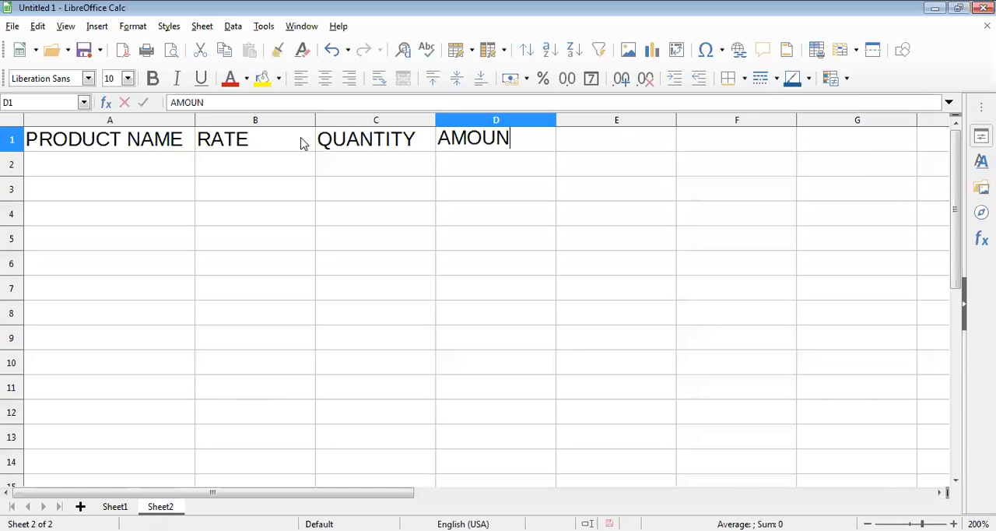
text(T)
click(365, 170)
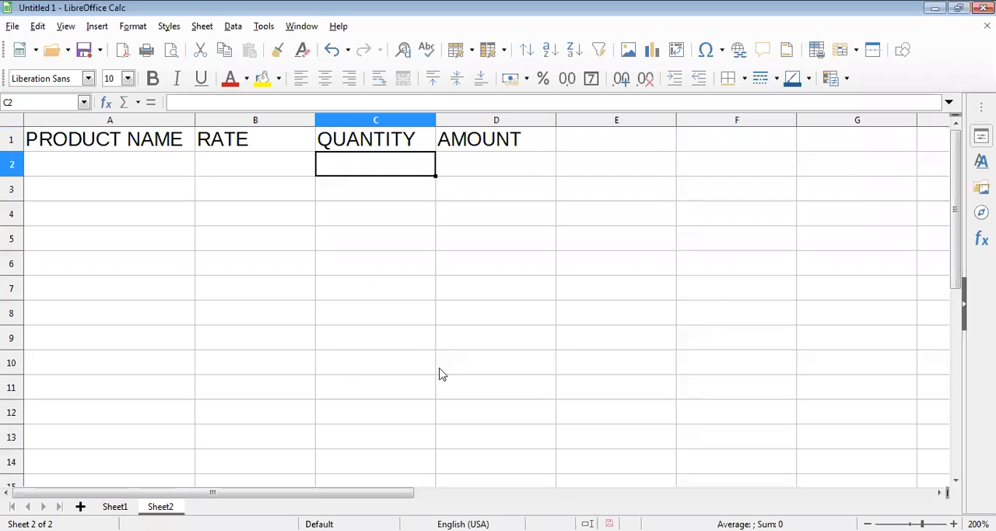
Step: Enter the label TOTAL BILL in cell C11 below the QUANTITY column
click(415, 384)
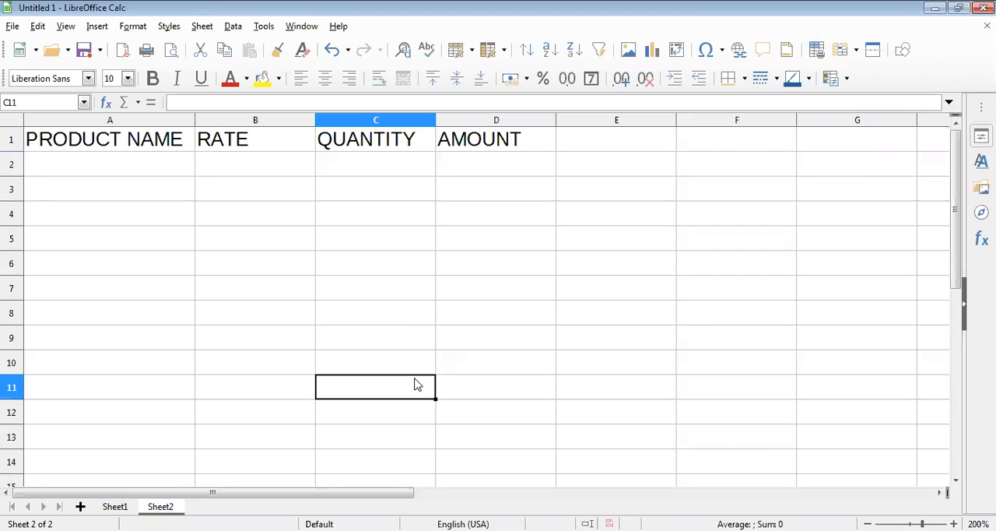
text(TA)
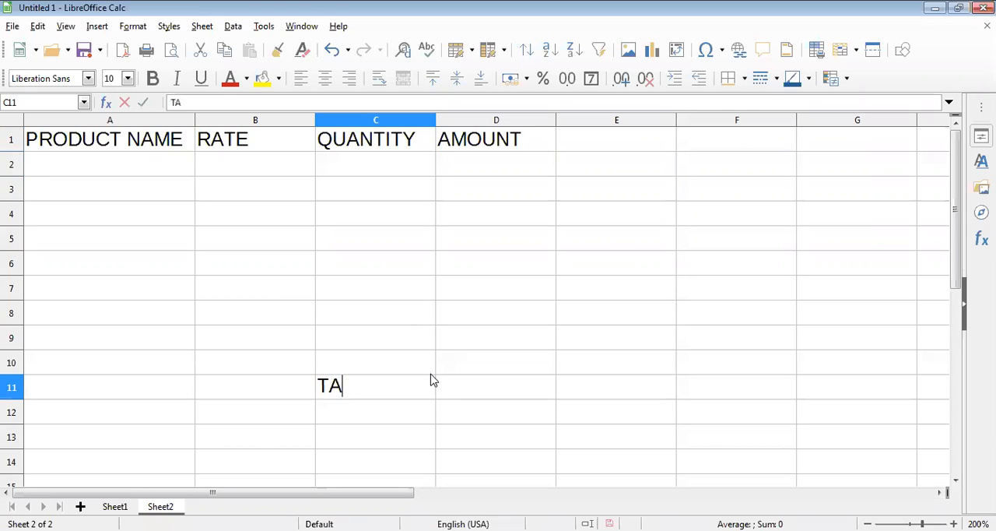
key(BackSpace)
text(OTAL)
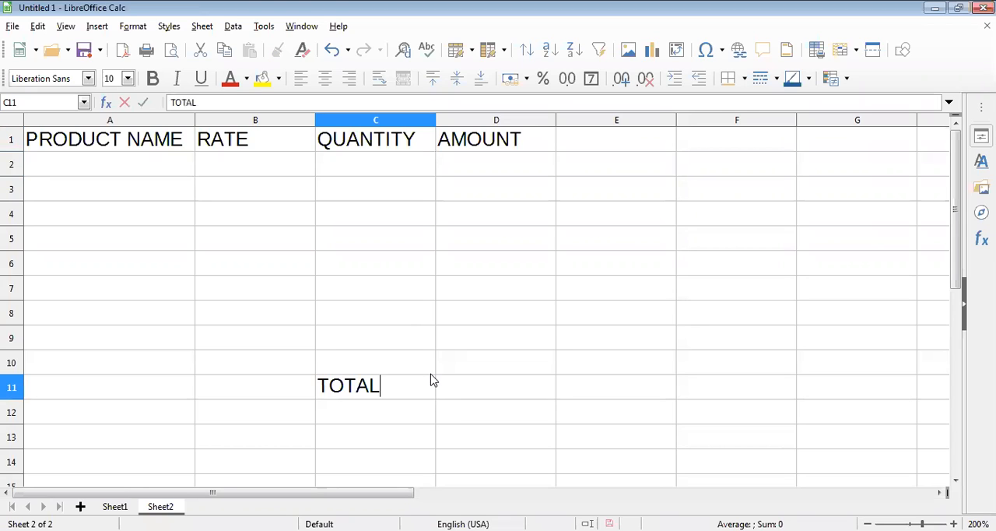
text( BILL)
click(473, 373)
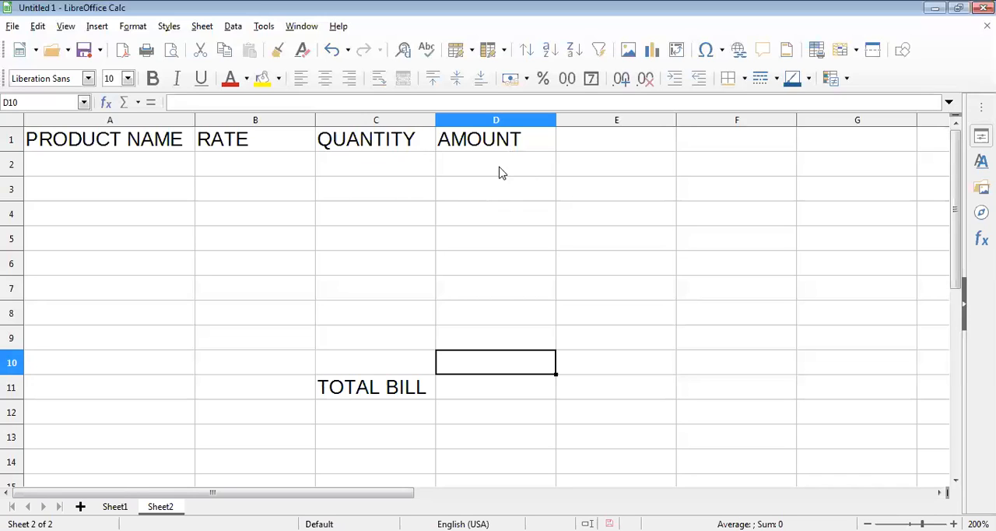
Step: Enter the product RIN SOAP in row 2 with a rate of 25 and a quantity of 10
click(164, 174)
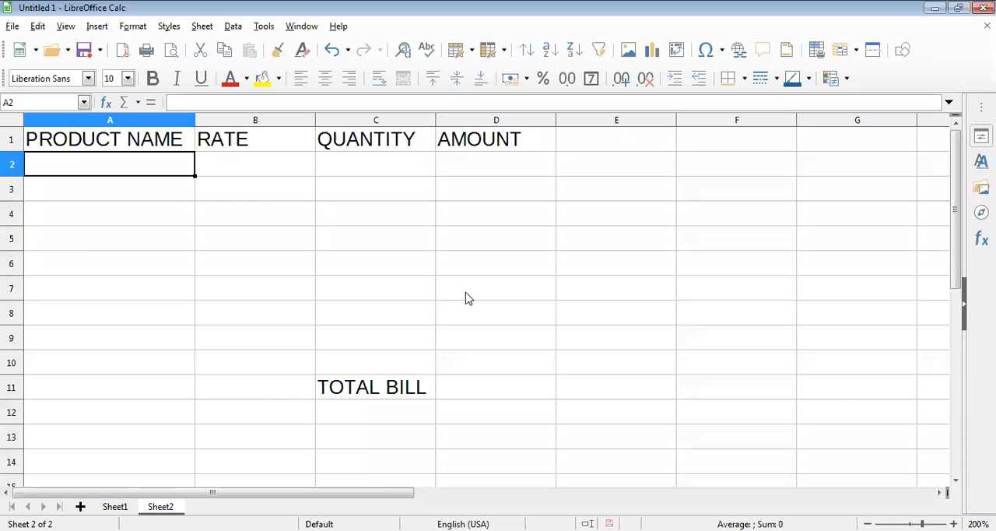
text(RIN SO)
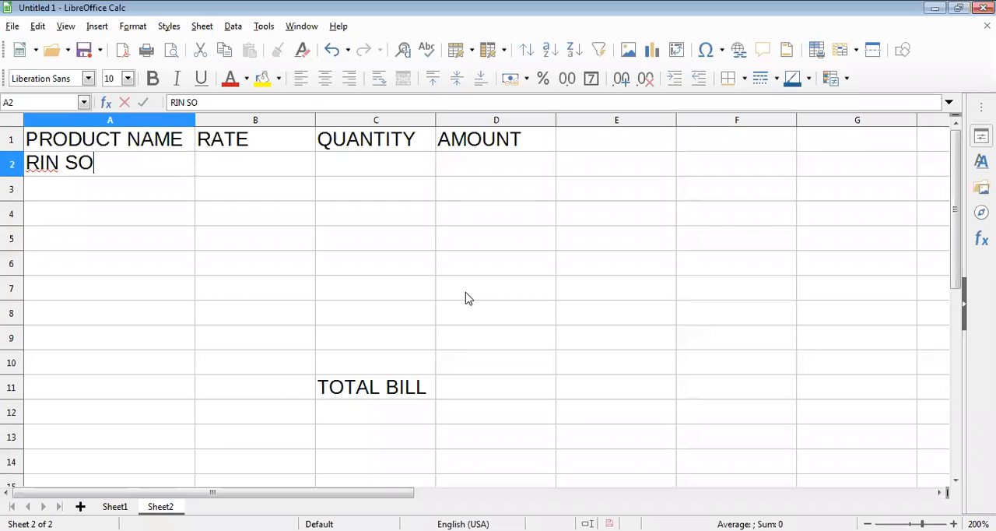
text(AP)
key(Tab)
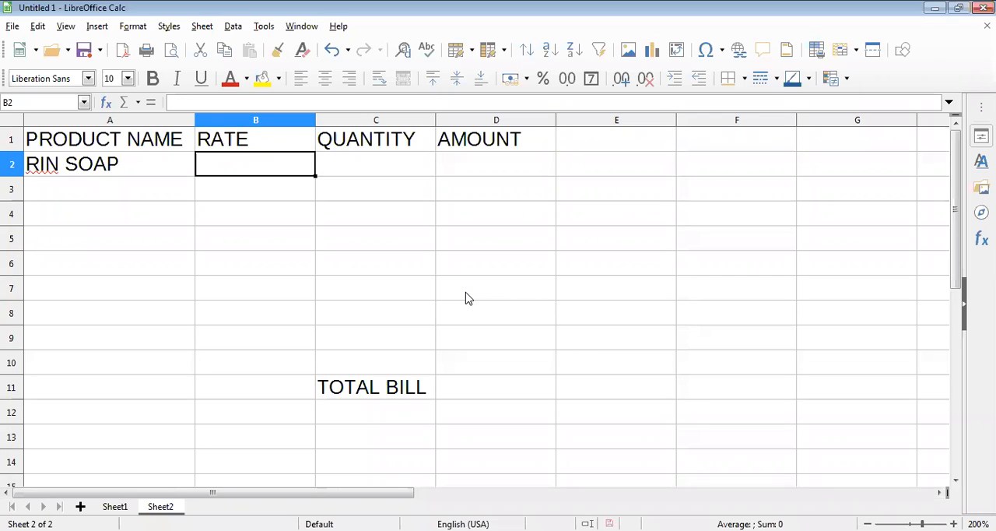
text(2)
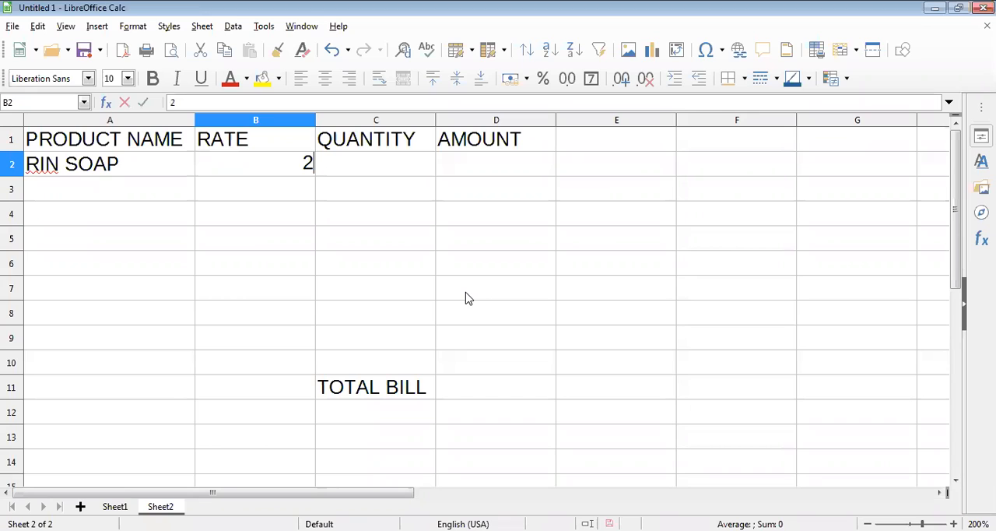
text(5)
key(Tab)
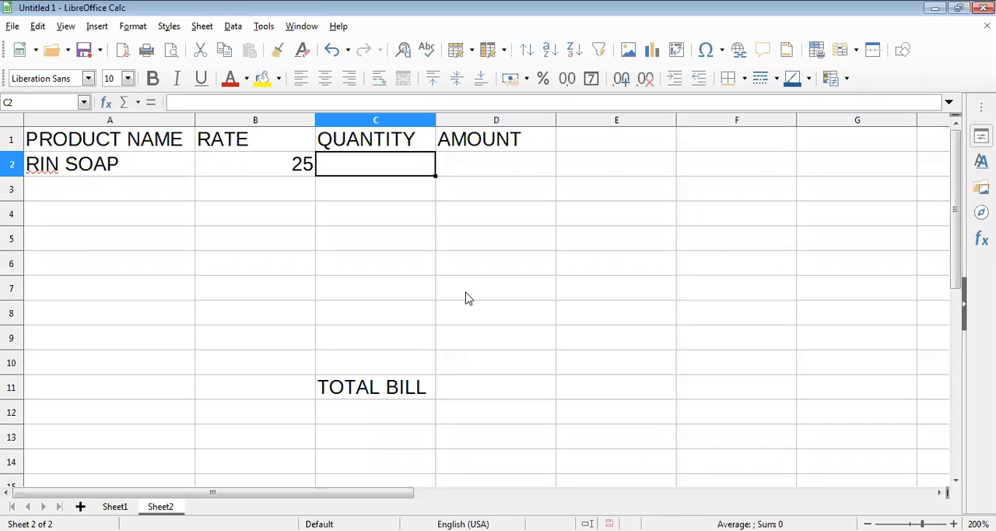
text(10)
key(Return)
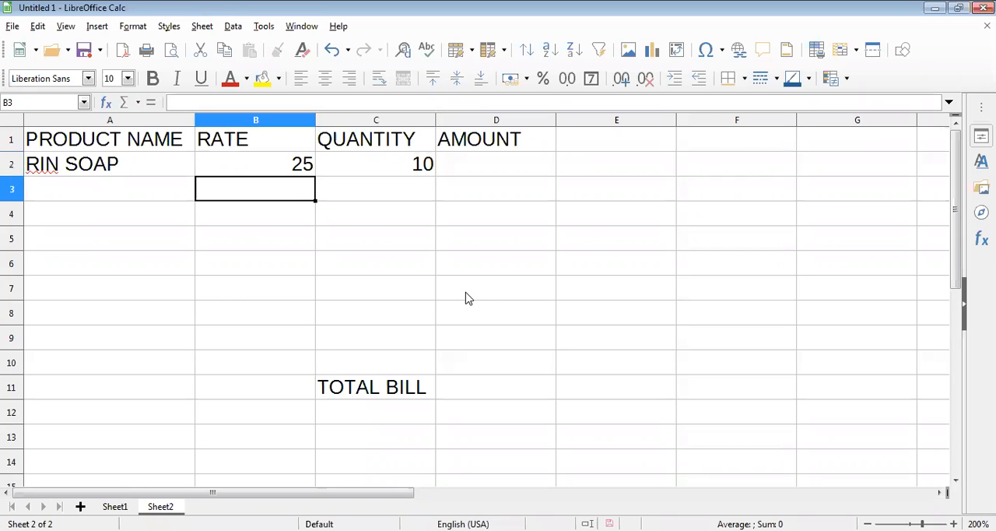
Step: Enter the product HANDWASH in row 3 with a rate of 180 and a quantity of 3
key(Left)
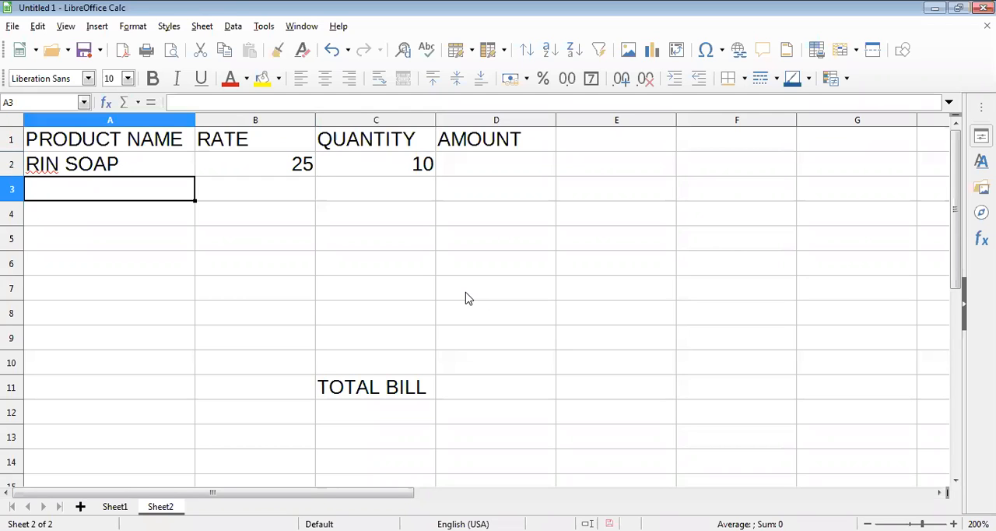
text(HA)
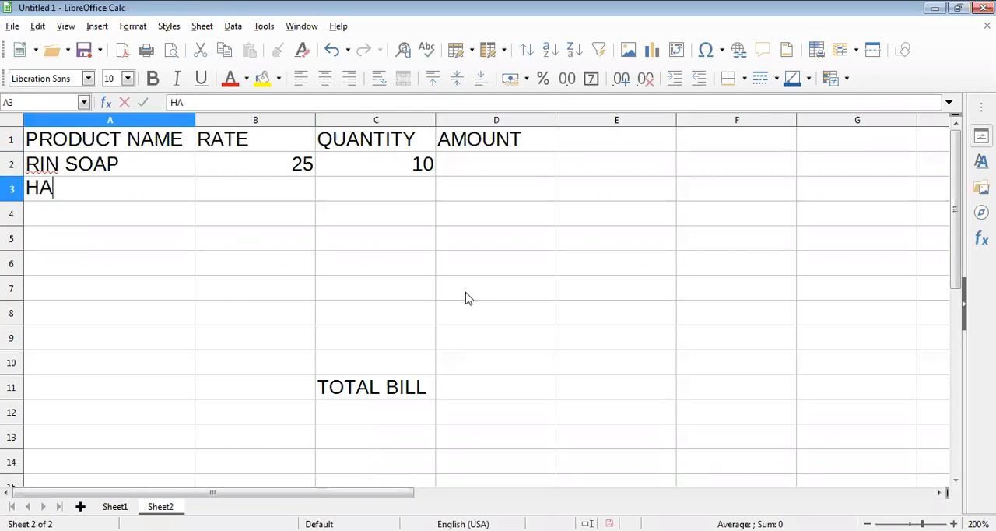
text(NDWASH)
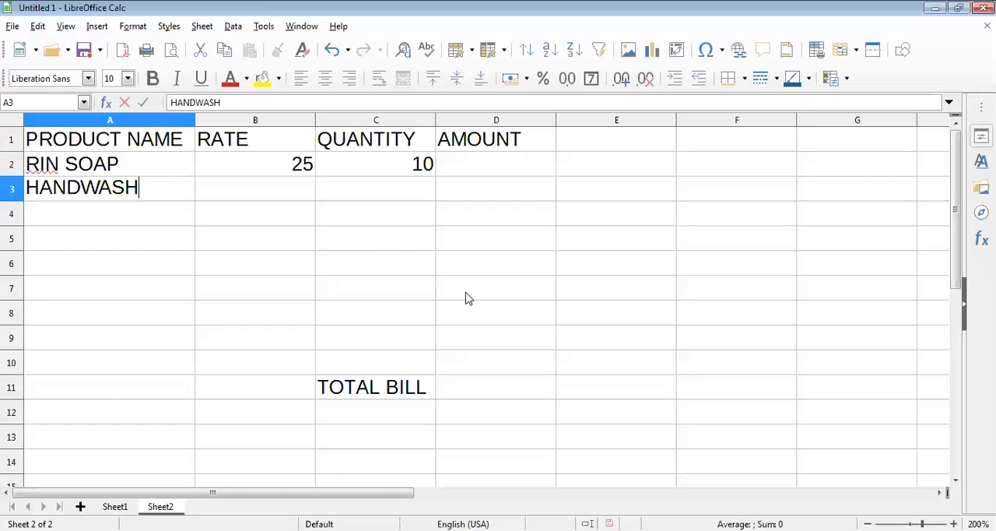
key(Tab)
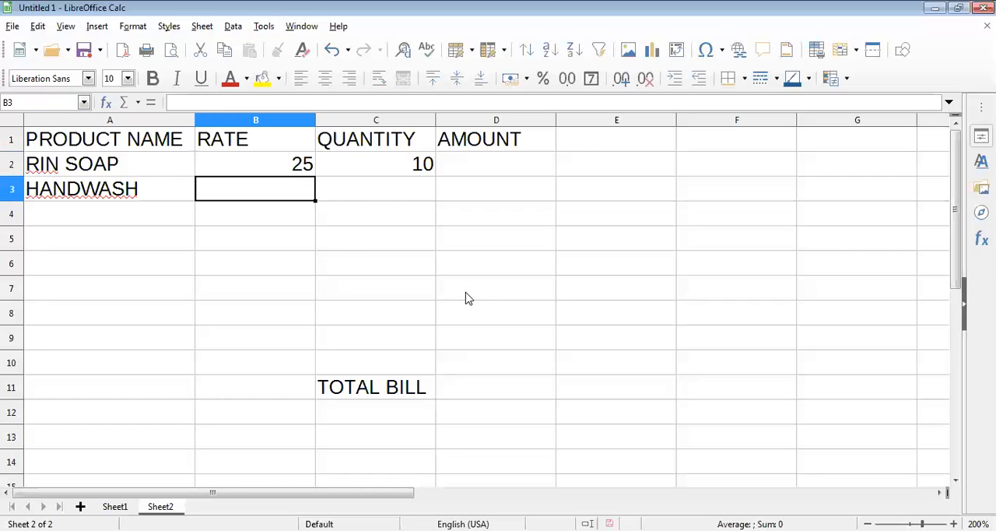
text(180)
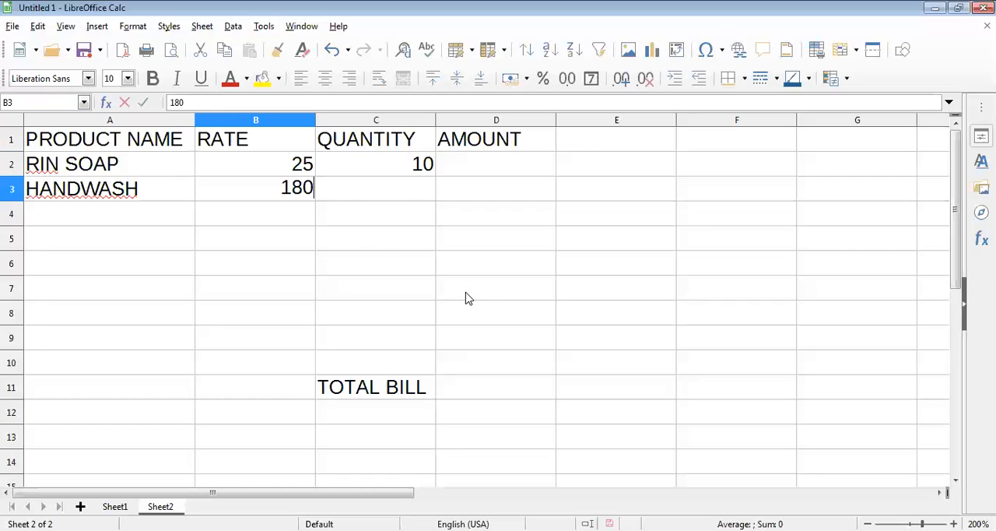
key(Tab)
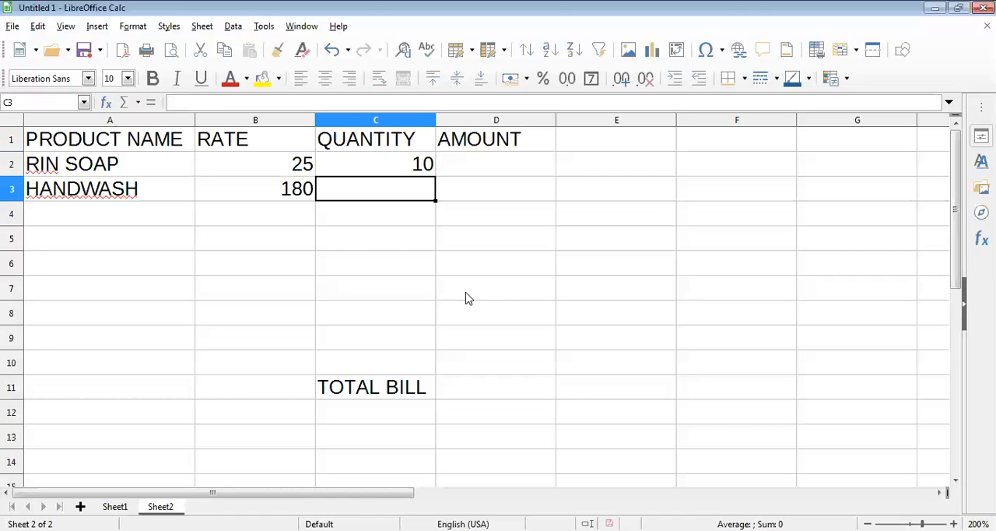
text(3)
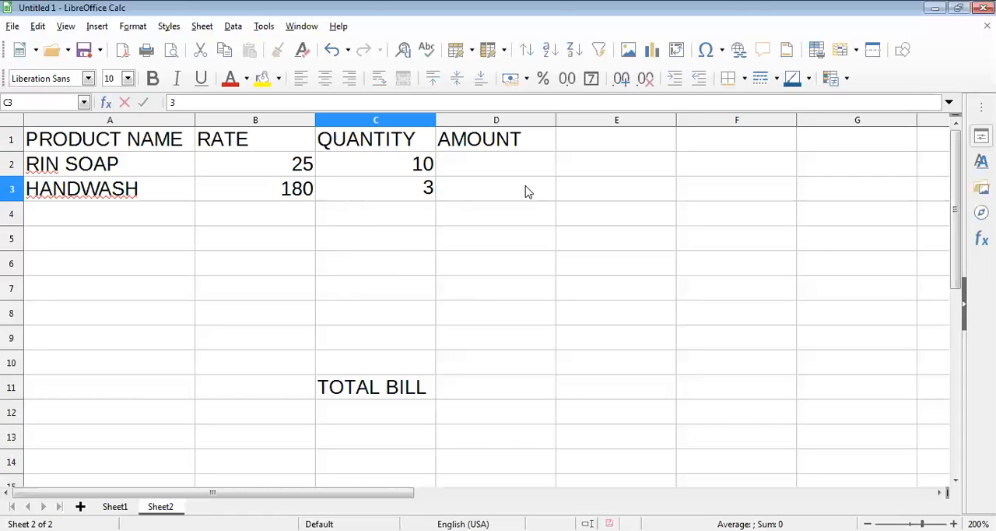
click(510, 166)
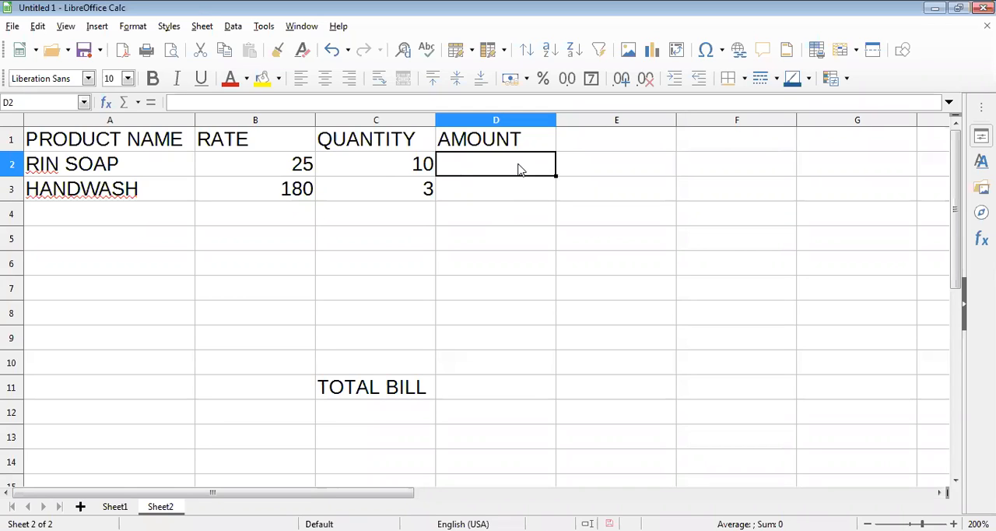
click(509, 195)
click(507, 242)
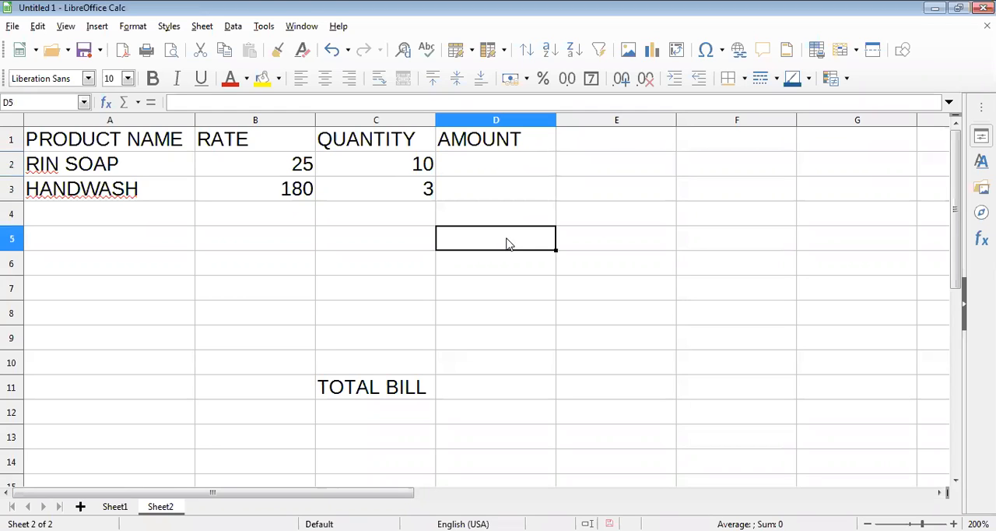
click(507, 394)
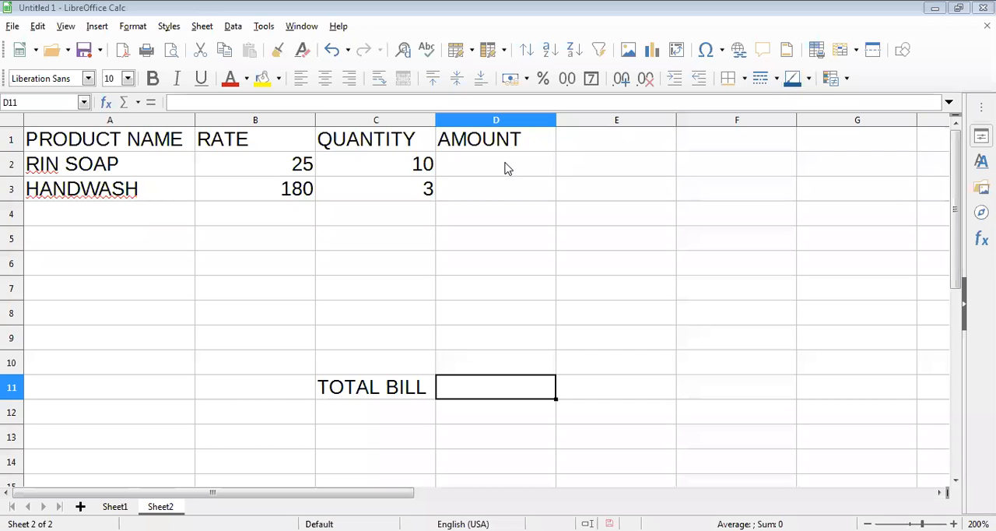
Step: Calculate the RIN SOAP amount in cell D2 with the formula =PRODUCT(B2:C2)
click(506, 169)
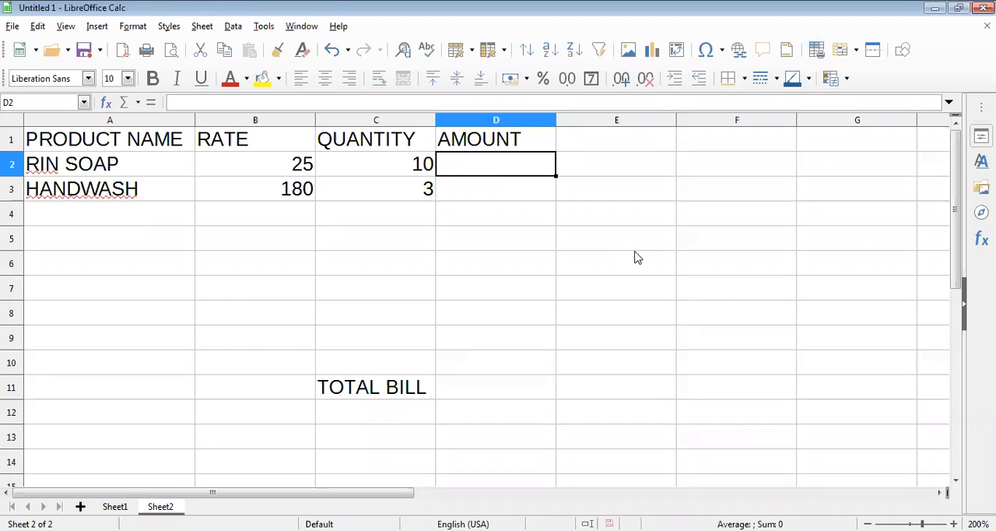
text(=)
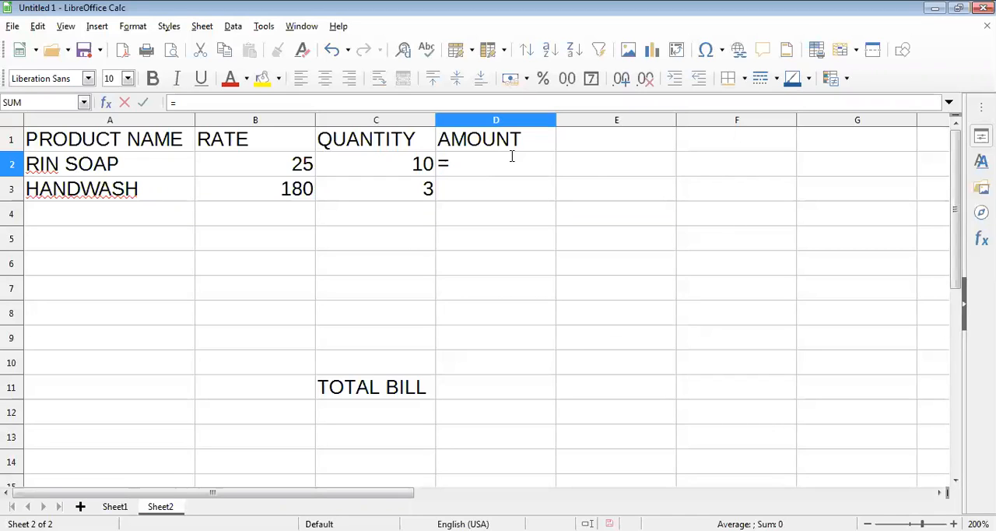
text(PR)
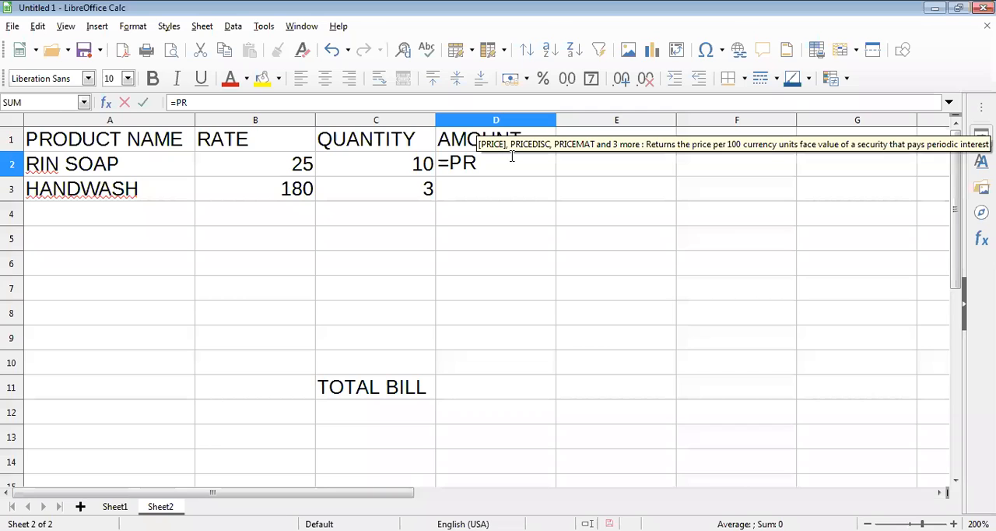
text(OD)
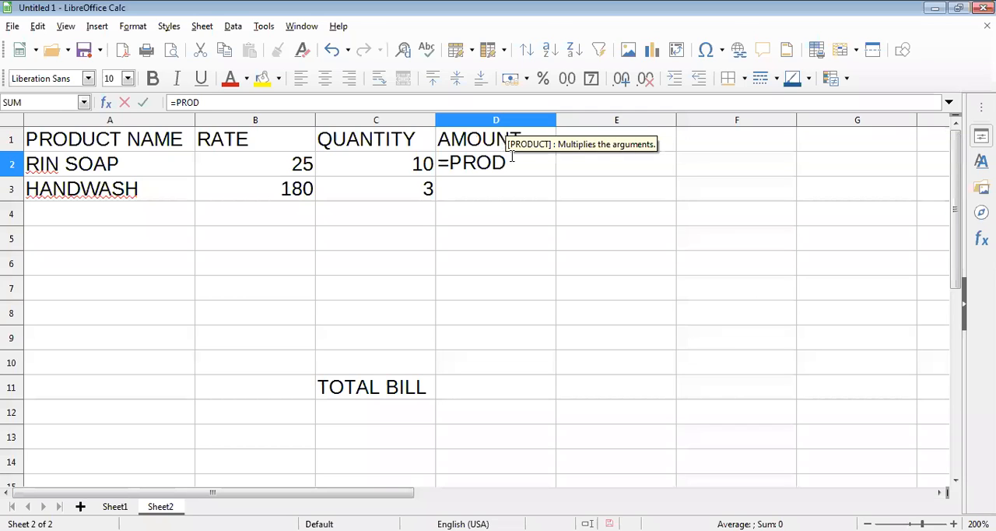
text(UCT)
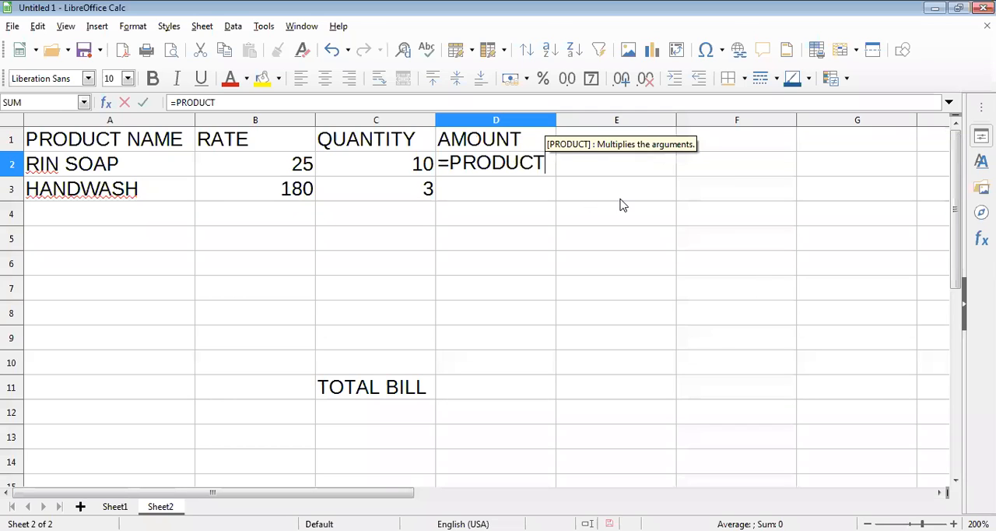
text(()
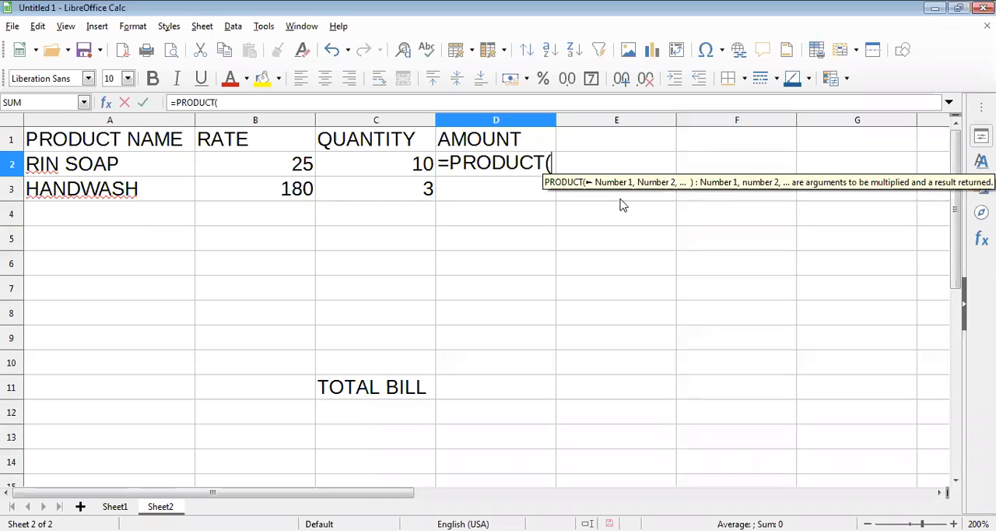
click(294, 170)
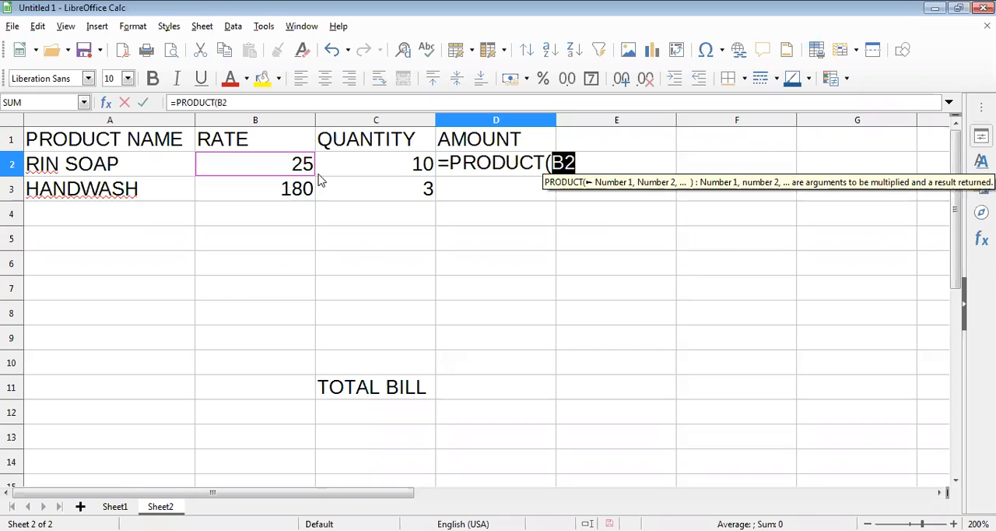
click(578, 162)
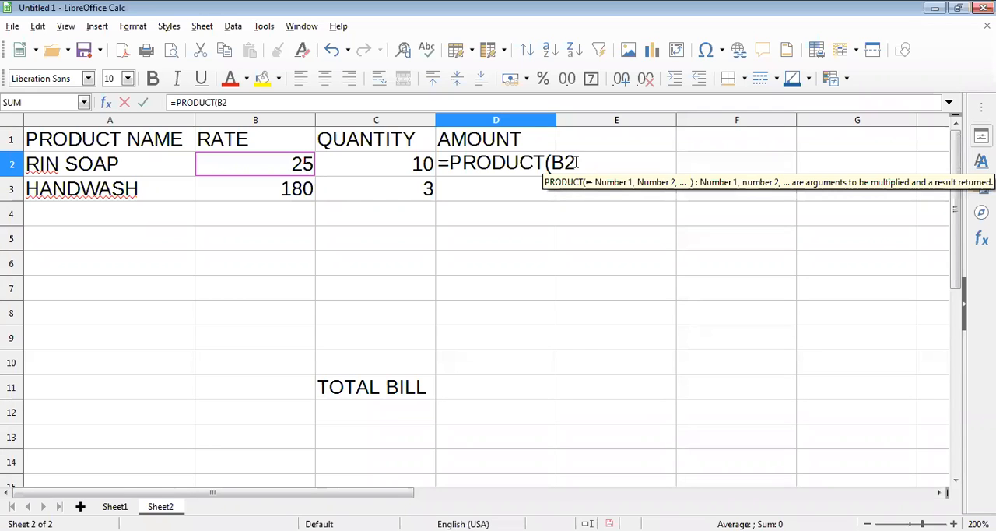
text(:)
click(398, 169)
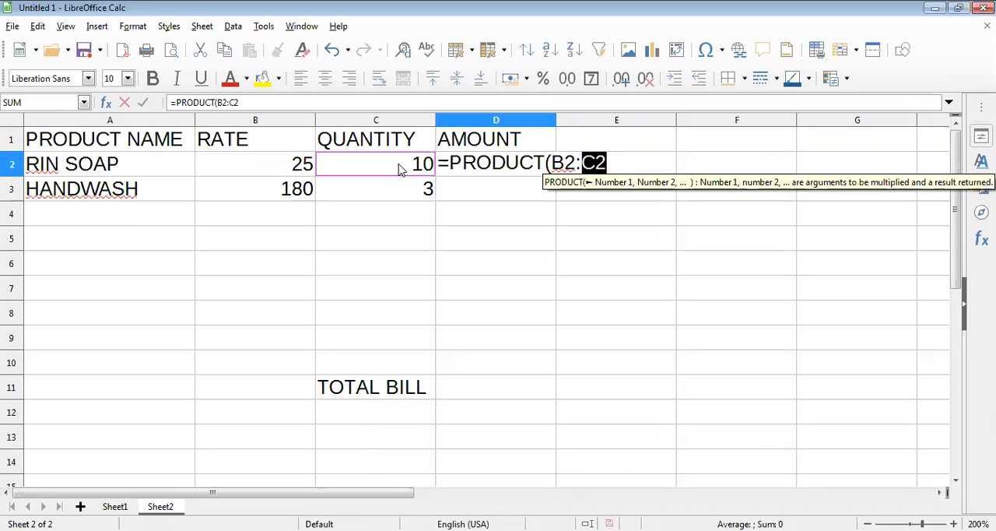
click(608, 161)
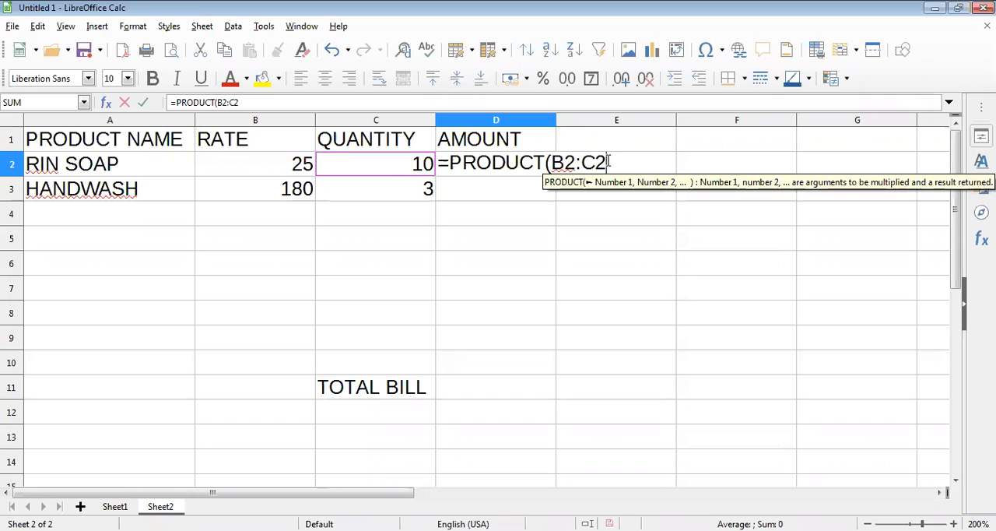
text())
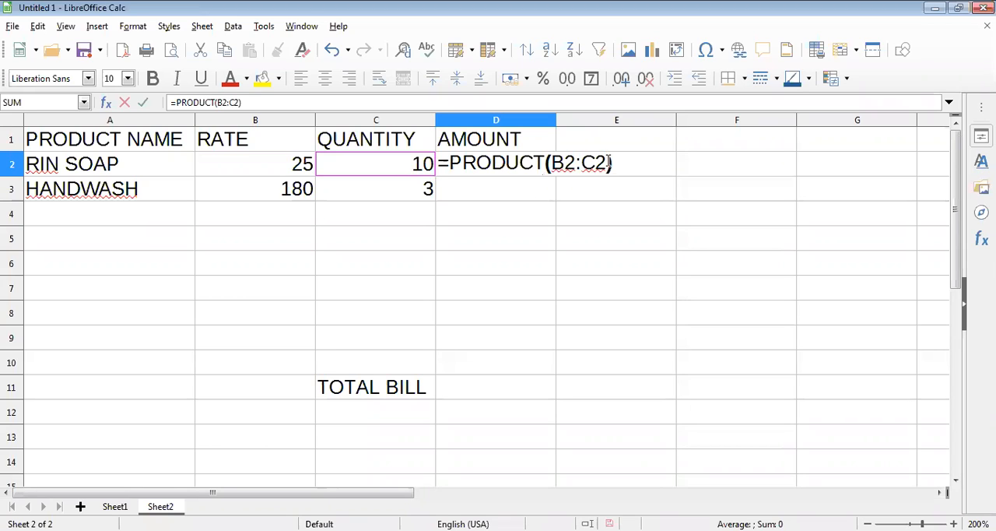
key(Return)
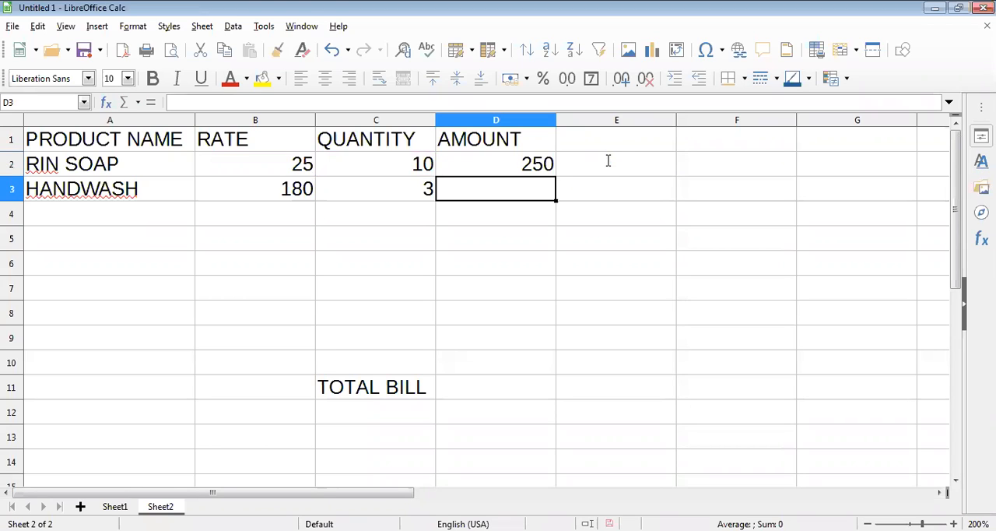
Step: Fill the amount formula from cell D2 down the AMOUNT column to D10
click(553, 172)
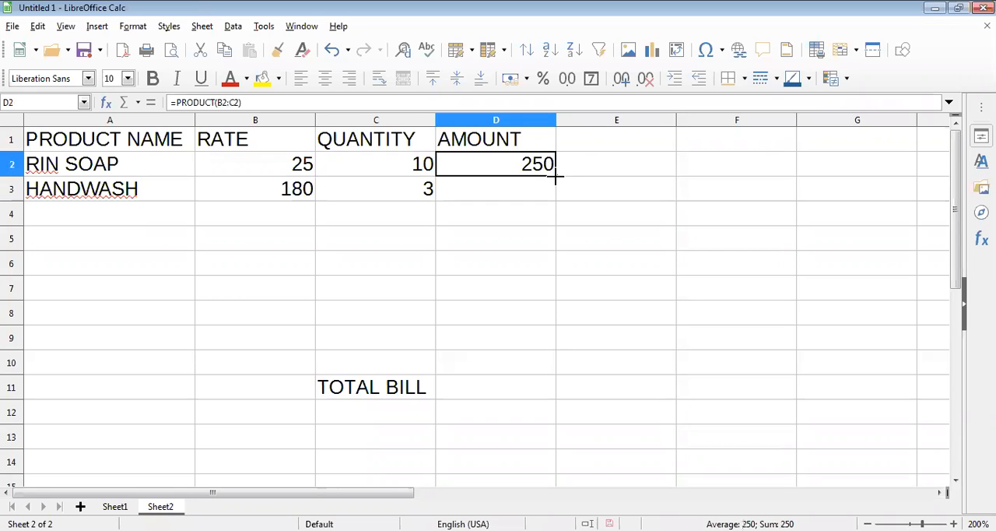
drag(553, 174, 531, 365)
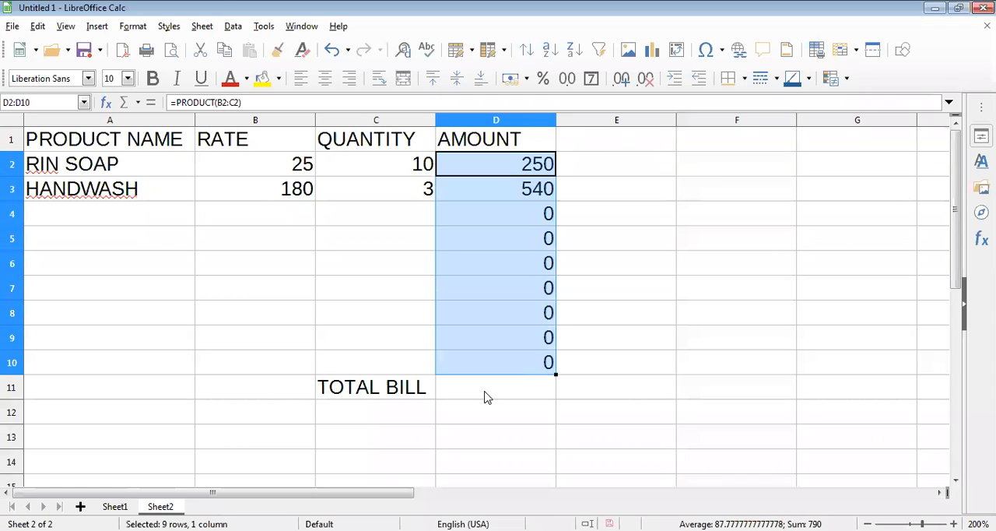
Step: Calculate the total bill in cell D11 with the formula =SUM(D2:D10)
click(518, 391)
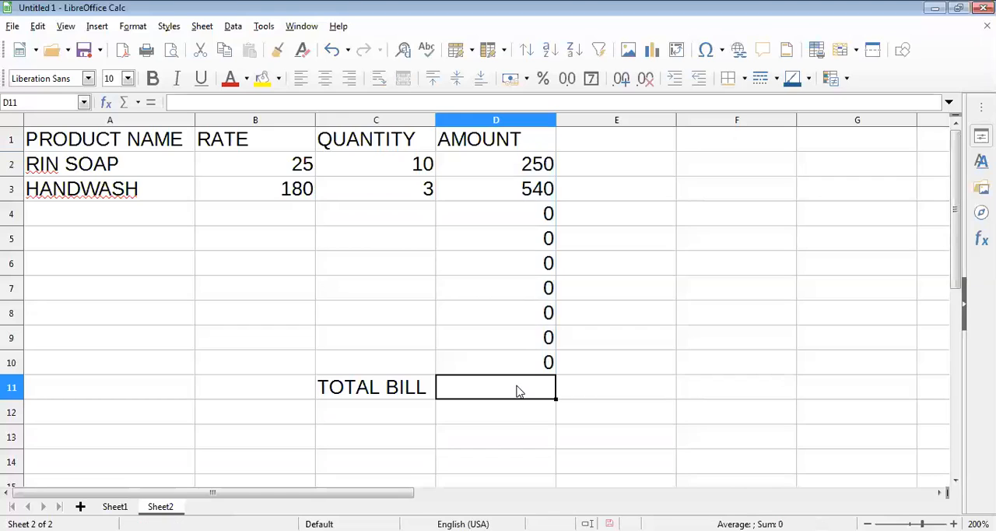
text(=)
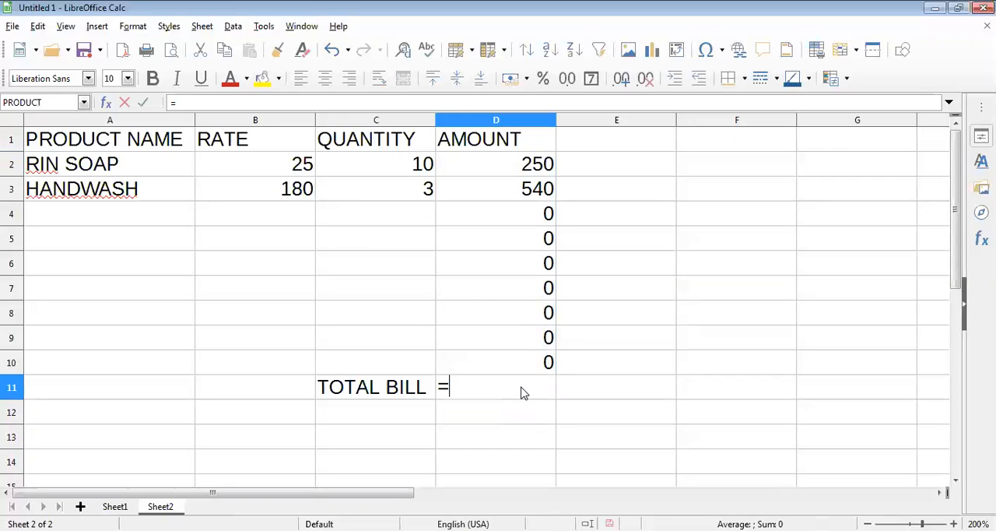
text(SU)
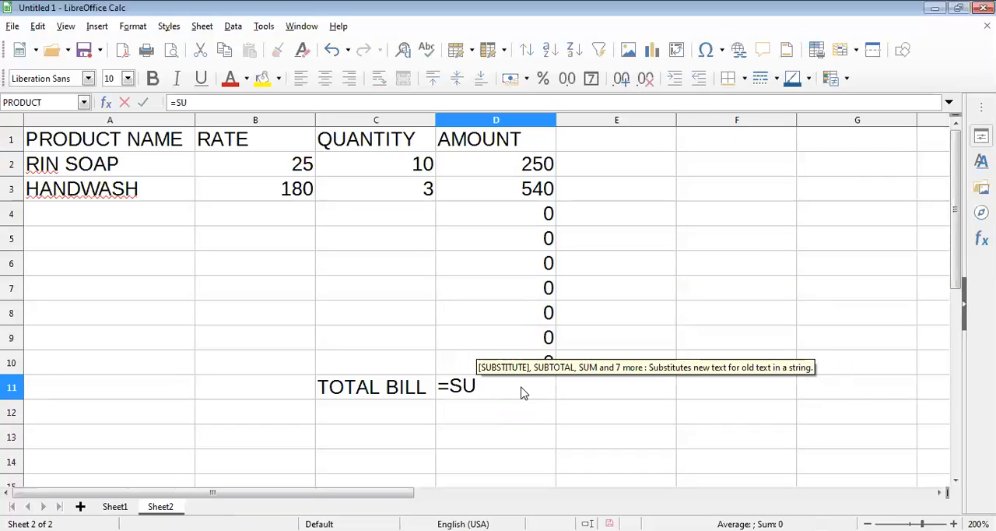
text(M)
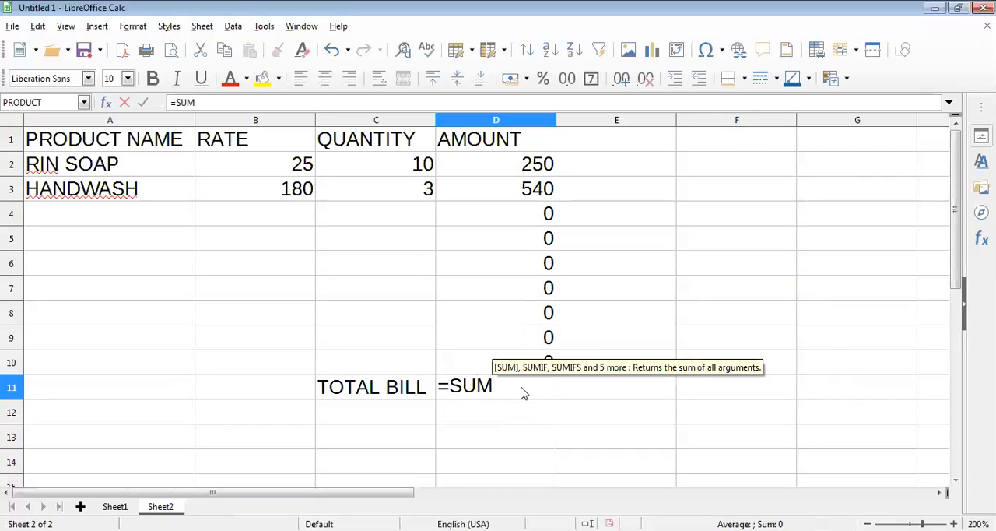
text(()
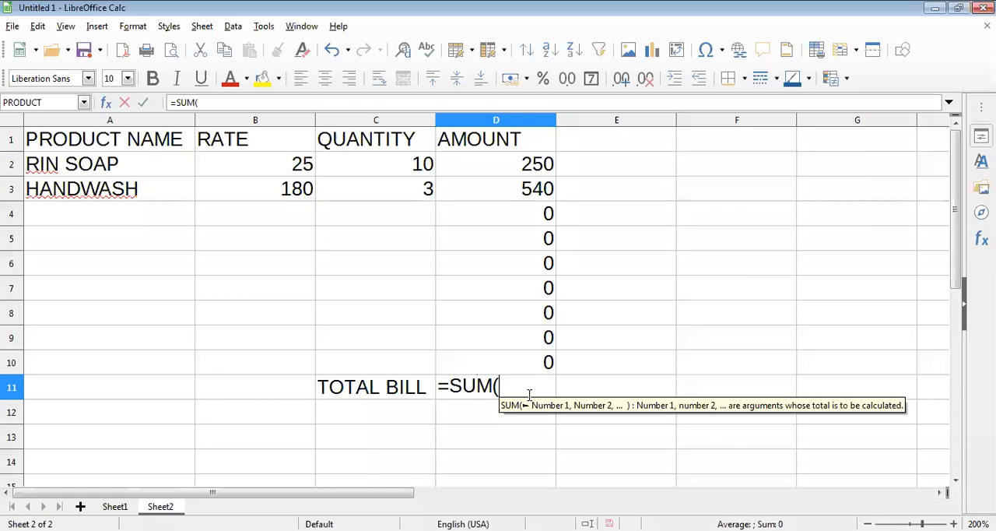
click(504, 165)
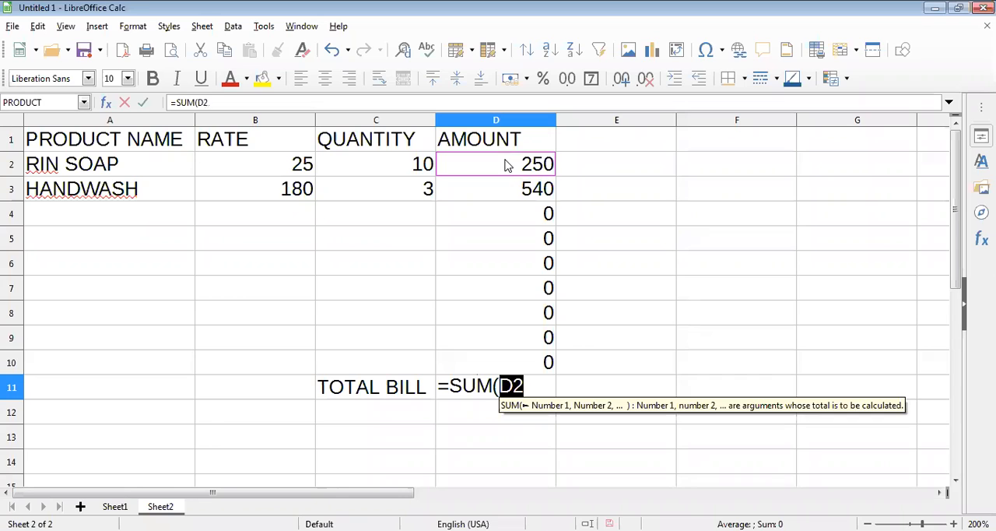
click(532, 384)
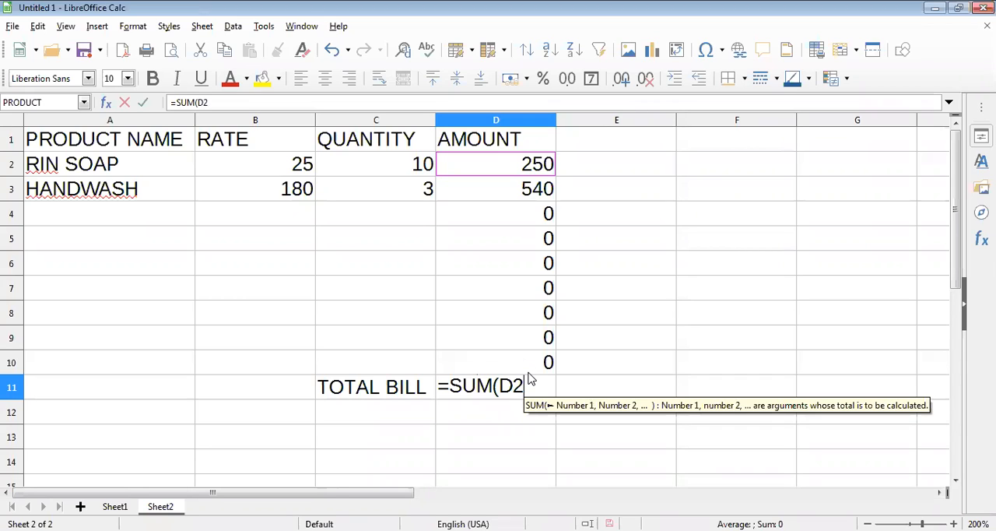
text(:)
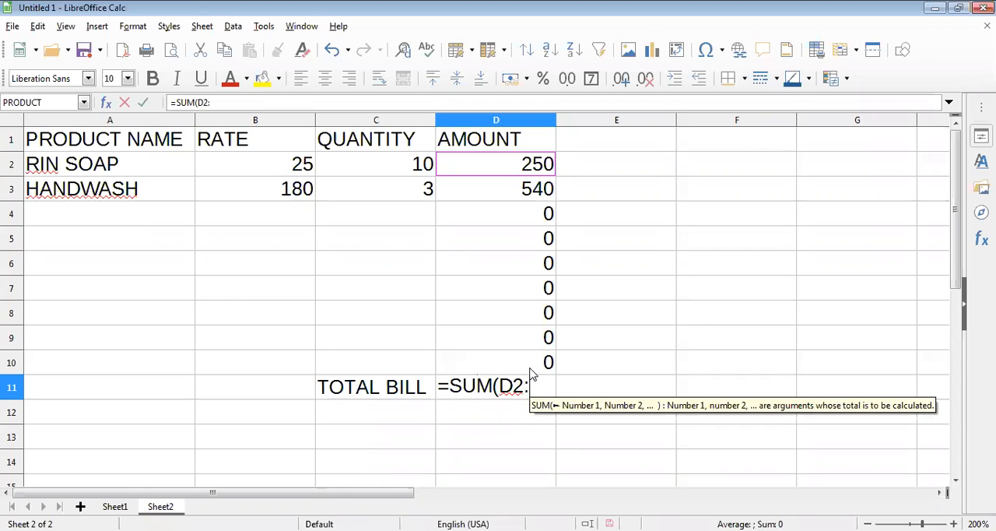
key(Up)
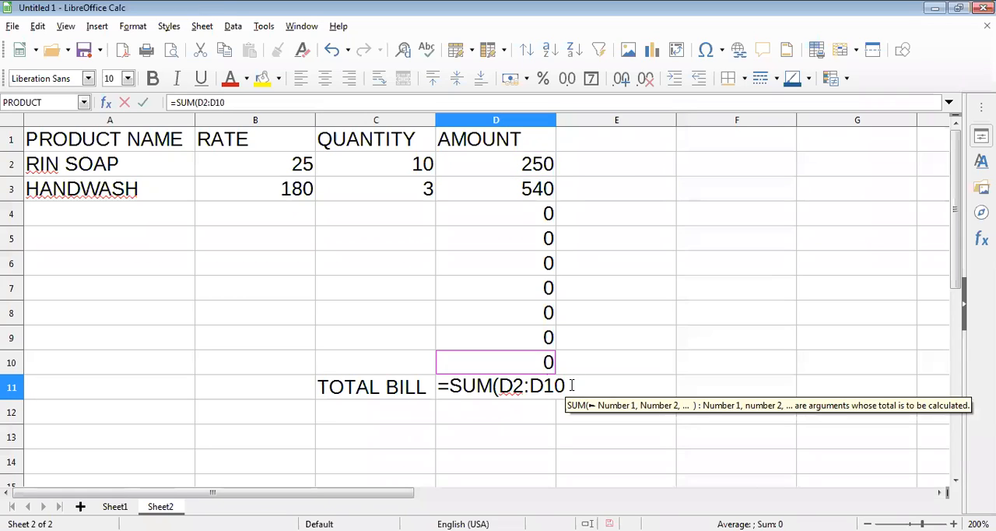
text())
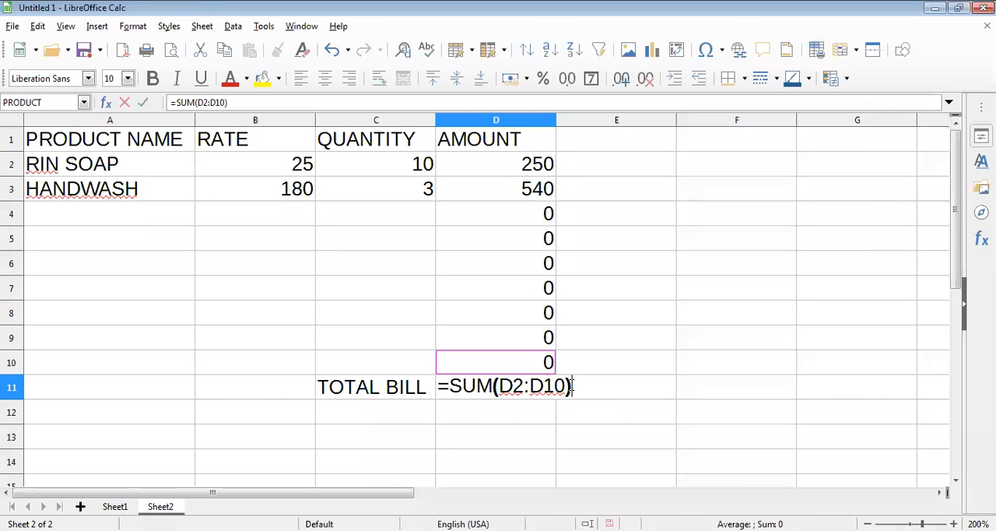
key(Return)
Step: Enter the product SHAMPOO in row 4 with a rate of 150 and a quantity of 2
click(109, 213)
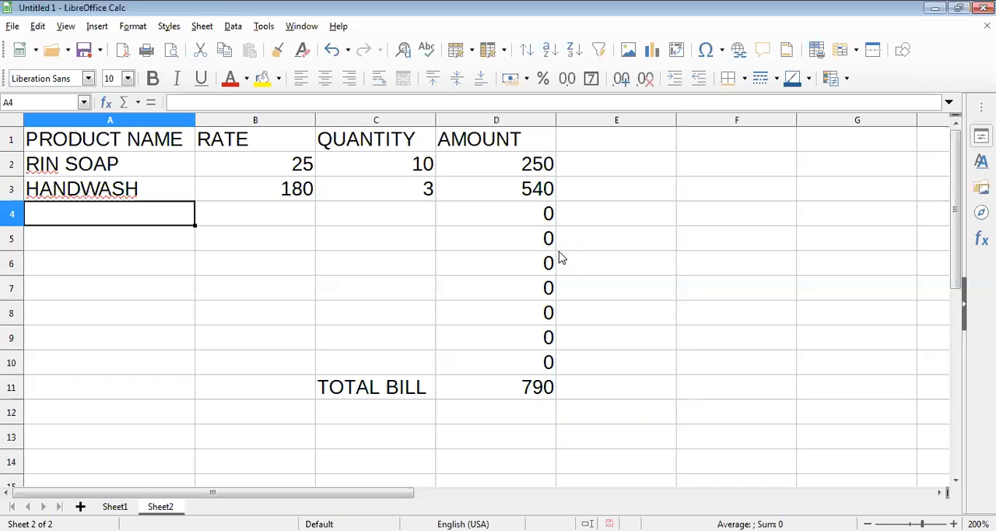
text(SHA)
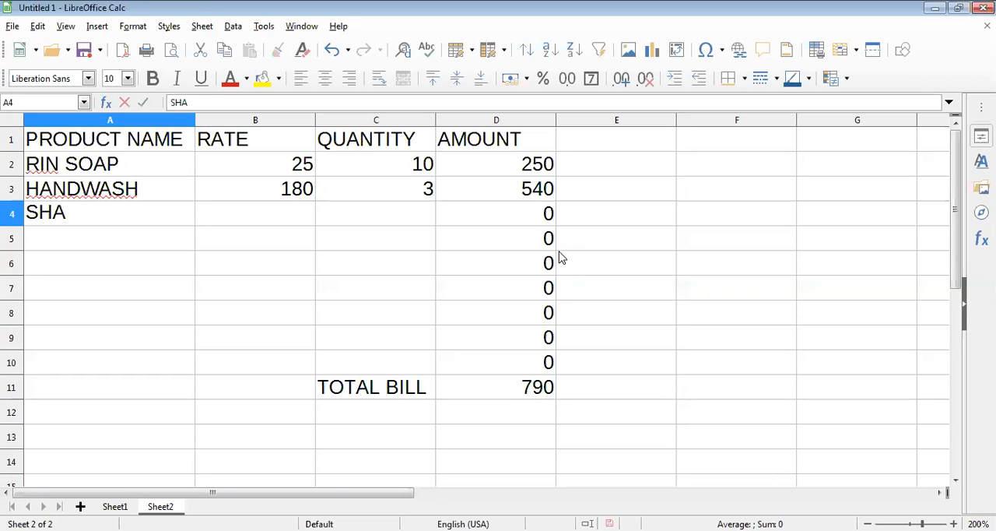
text(MPOO)
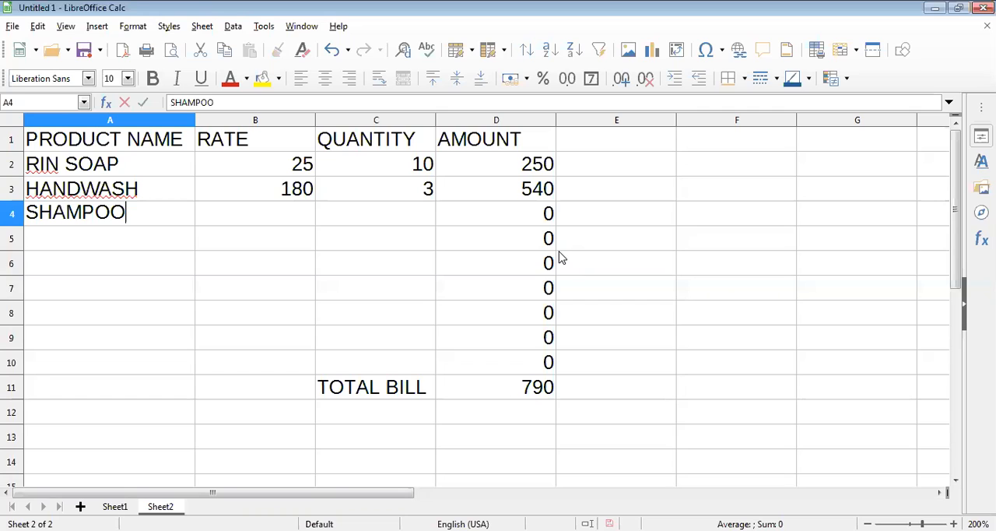
key(Tab)
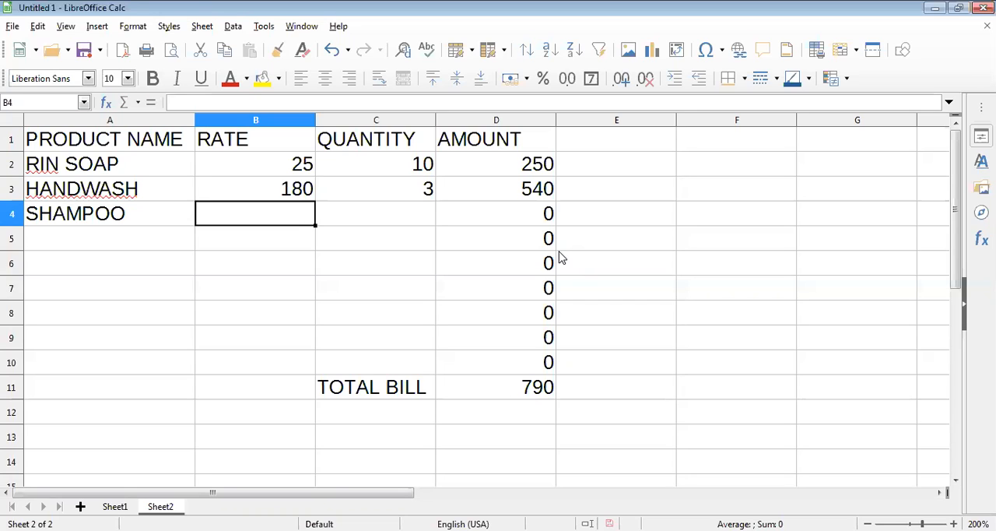
text(15)
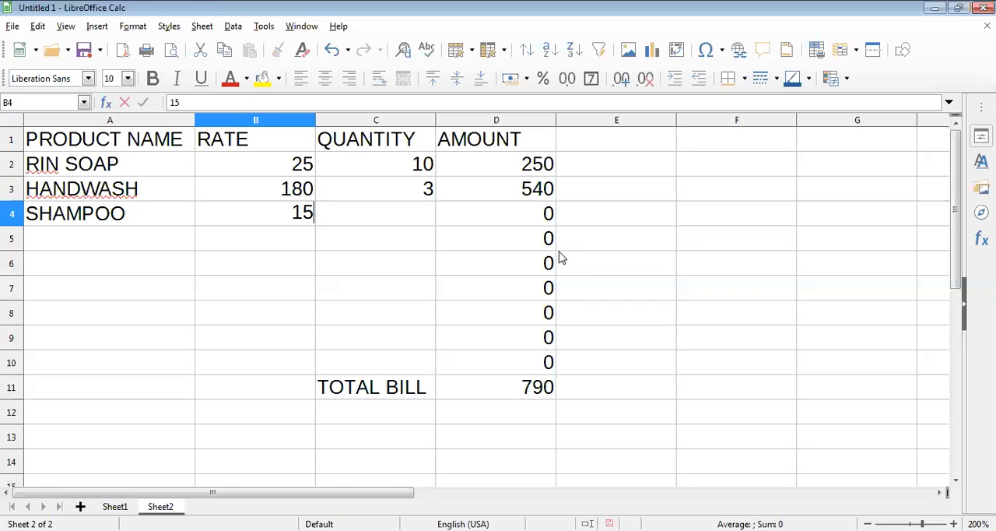
text(0)
key(Tab)
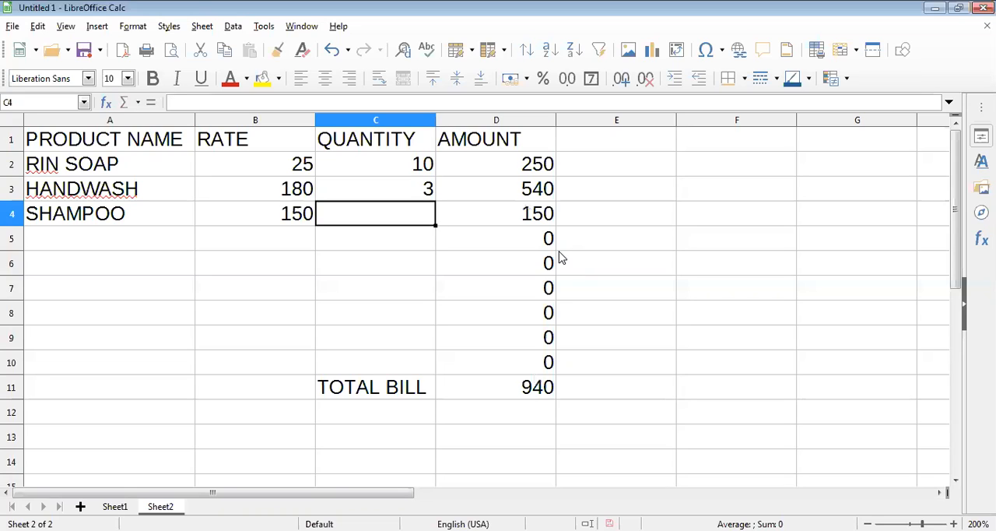
text(2)
key(Return)
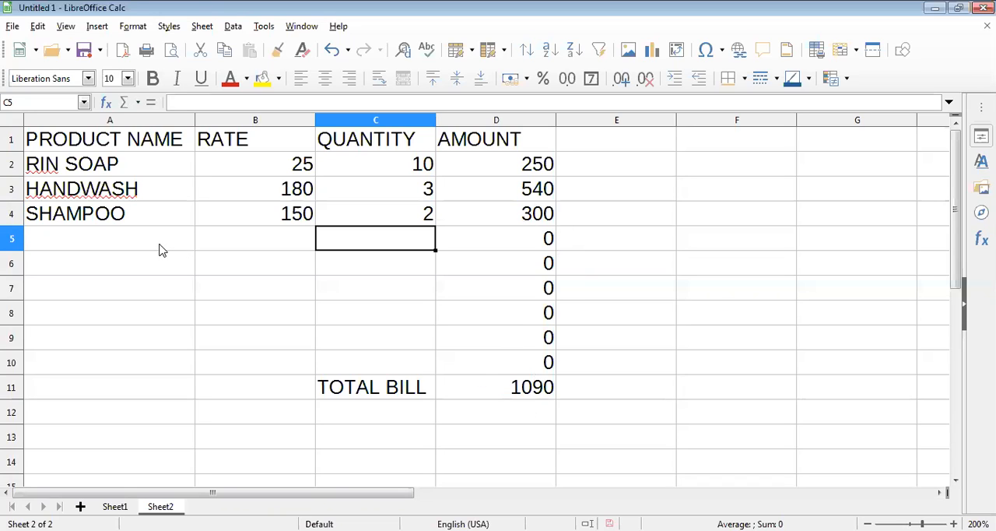
Step: Enter the product SANETIZER in row 5 with a rate of 260 and a quantity of 4
key(Home)
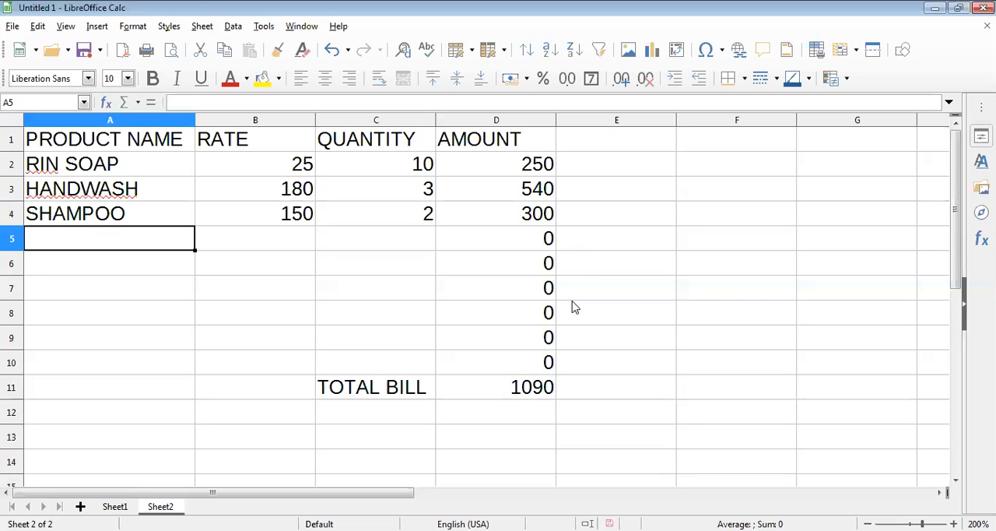
text(SANE)
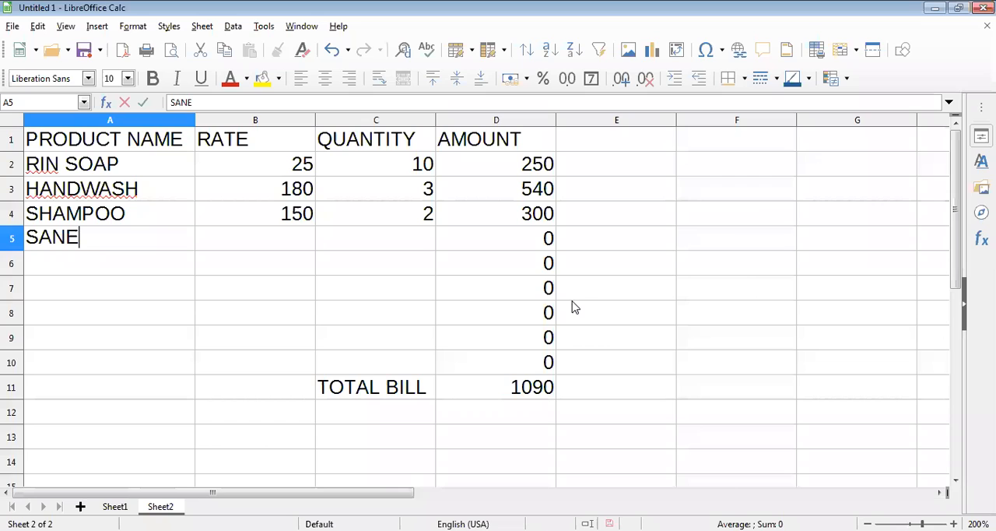
text(TIZR)
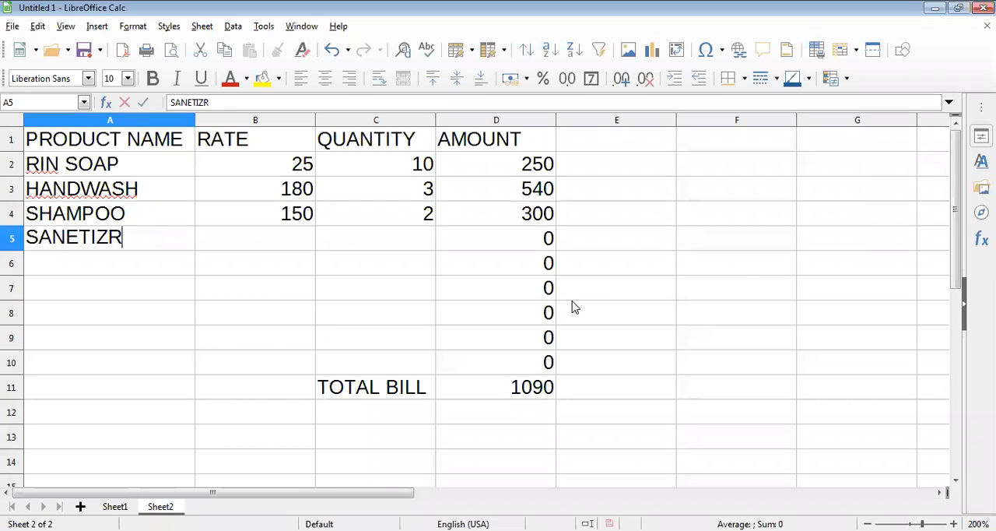
key(BackSpace)
text(E)
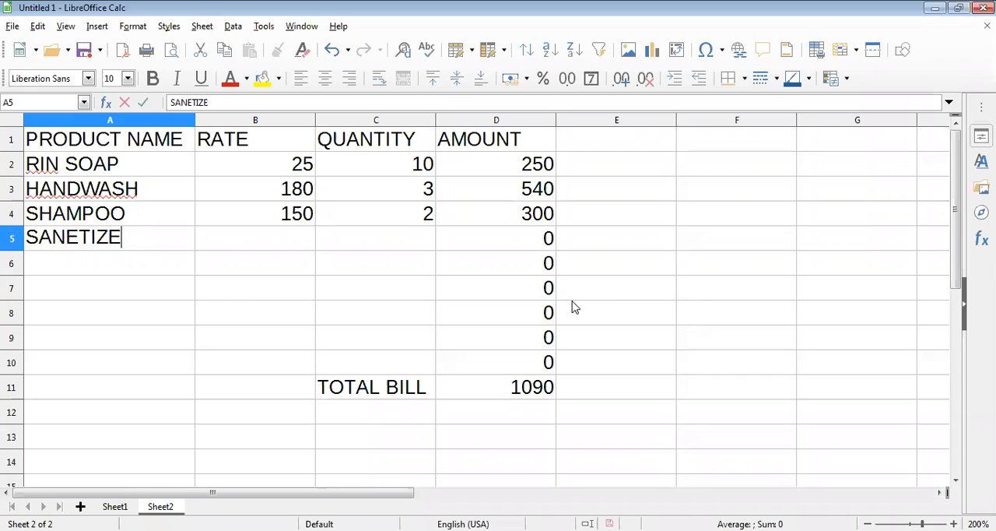
text(R)
key(Tab)
text(2)
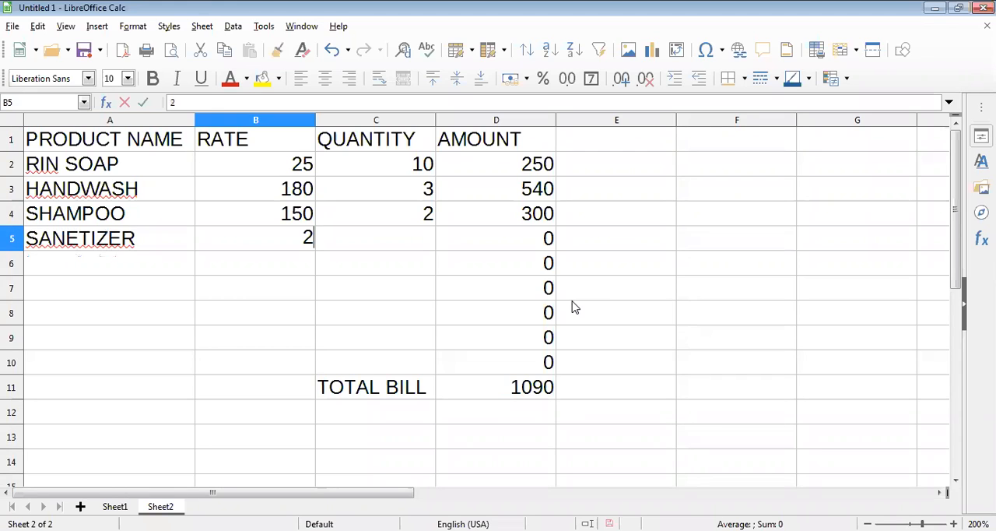
text(60)
key(Tab)
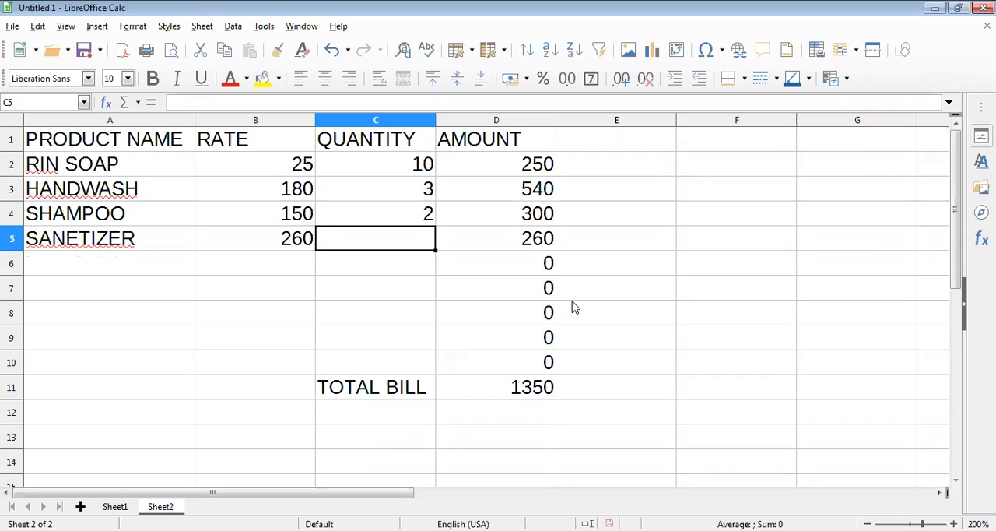
text(4)
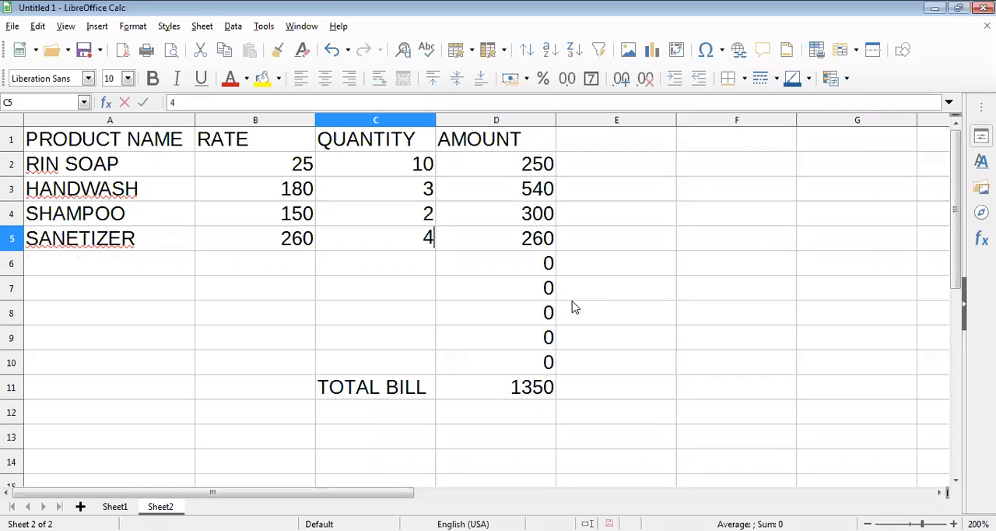
key(Tab)
Step: Enter the product TOOTHPASTE in row 6 with a rate of 80 and a quantity of 3, and select the total bill cell
key(Down)
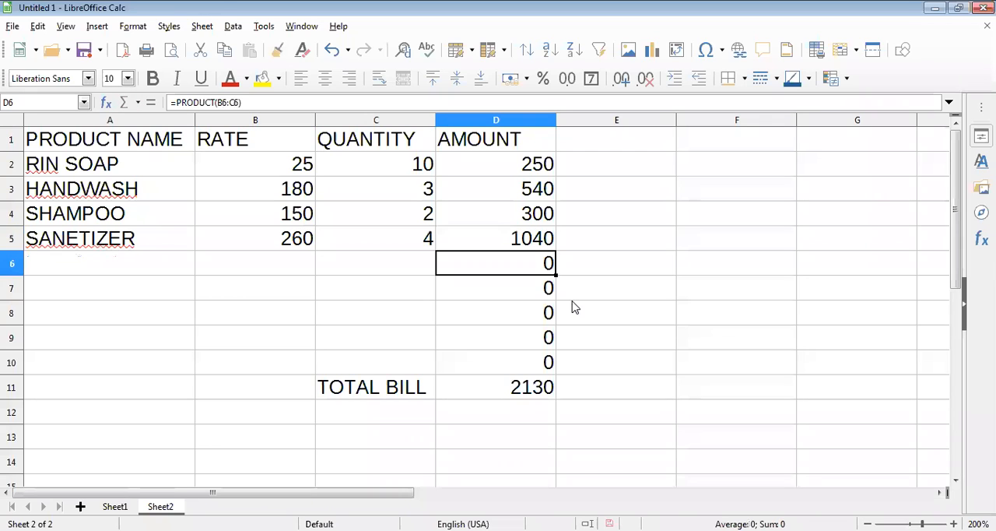
key(Home)
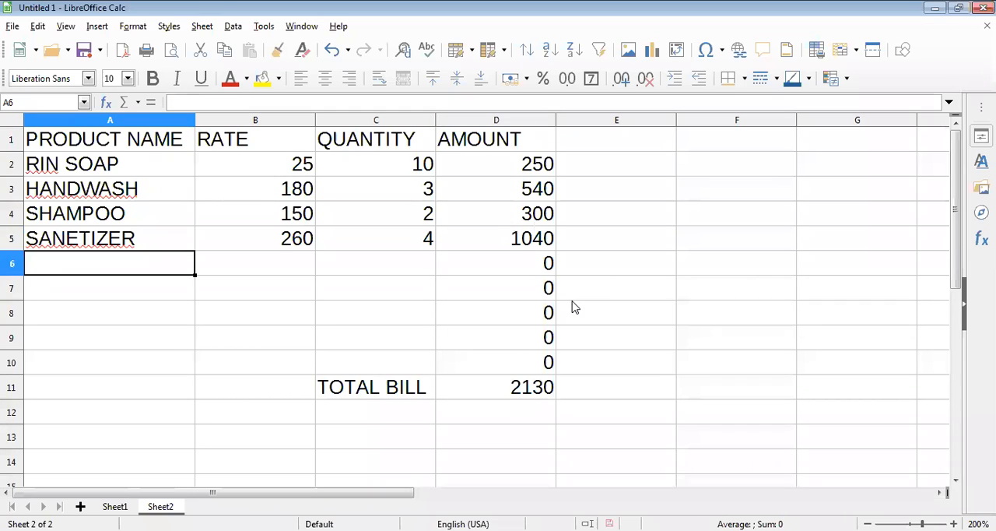
text(T)
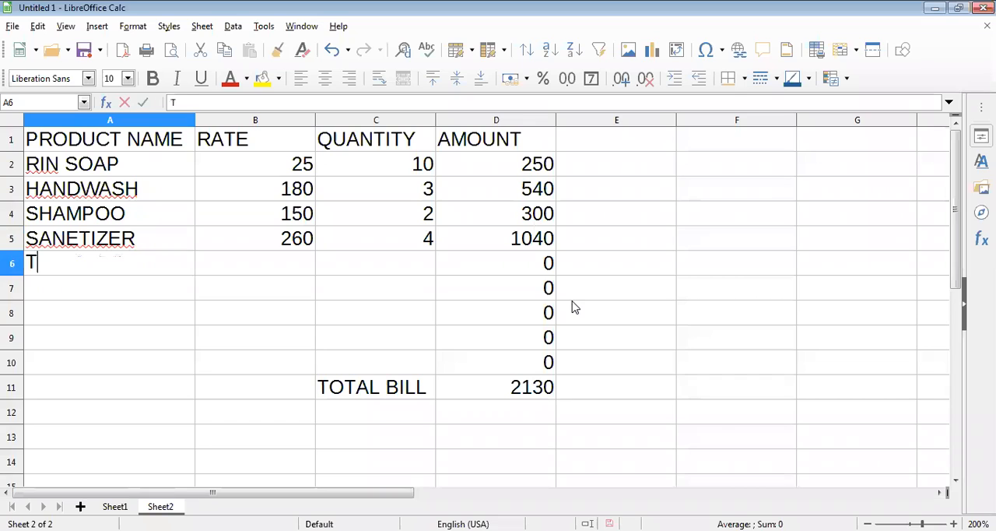
text(OOTHP)
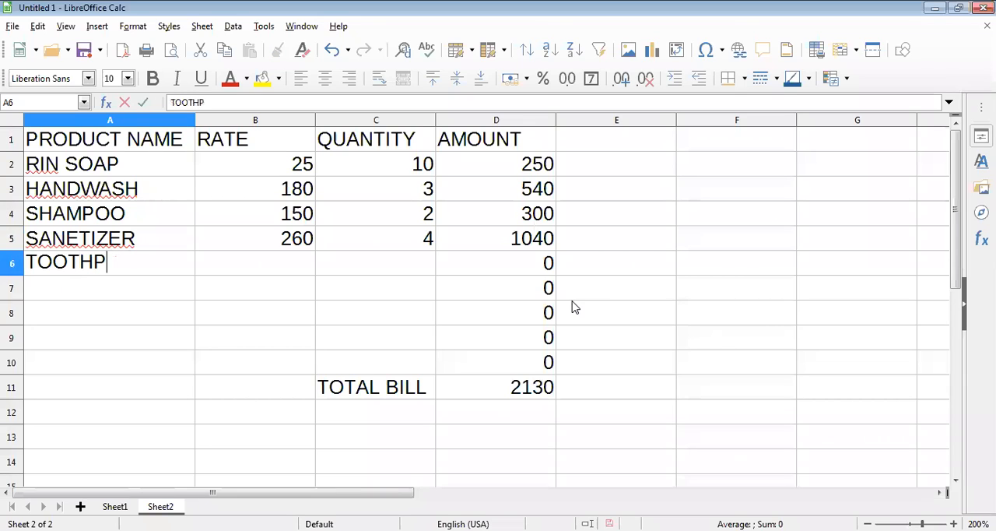
text(ASTE)
key(Tab)
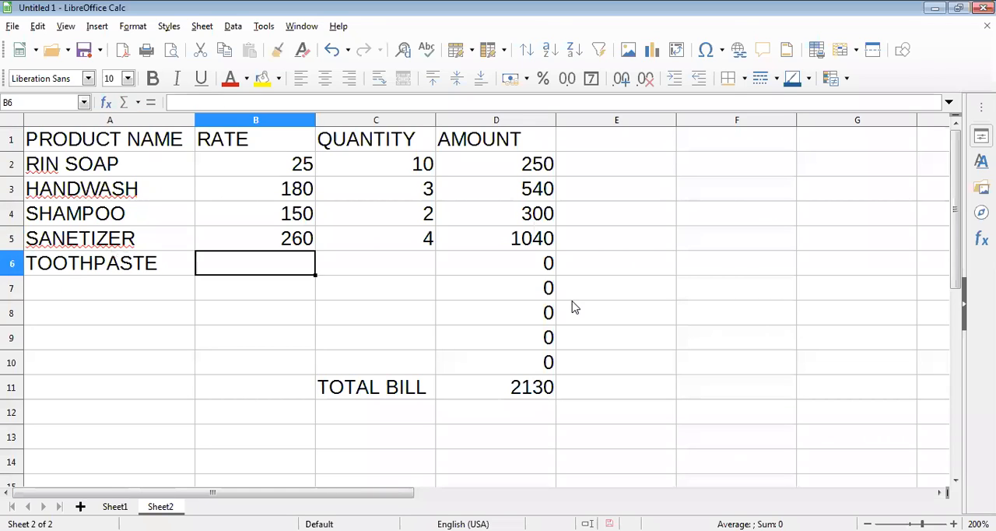
text(80)
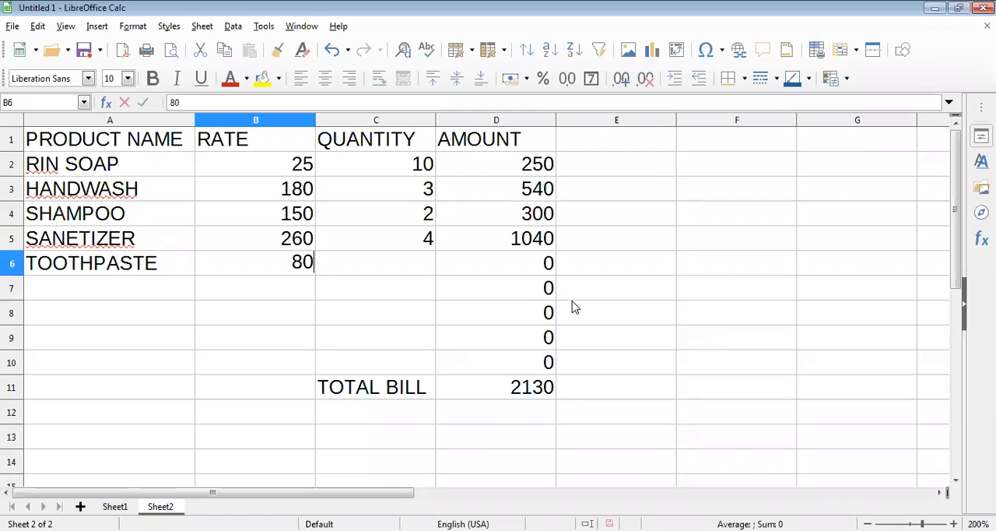
key(Tab)
text(3)
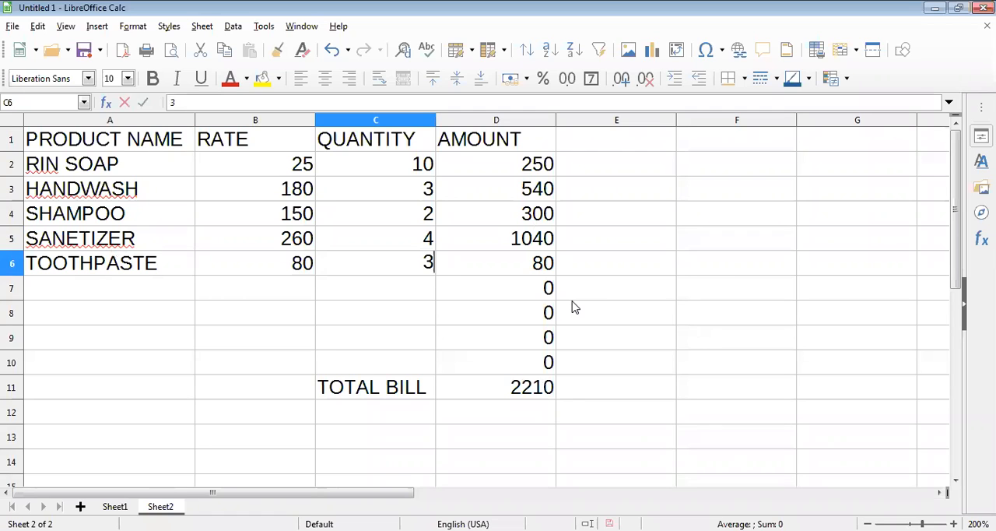
key(Tab)
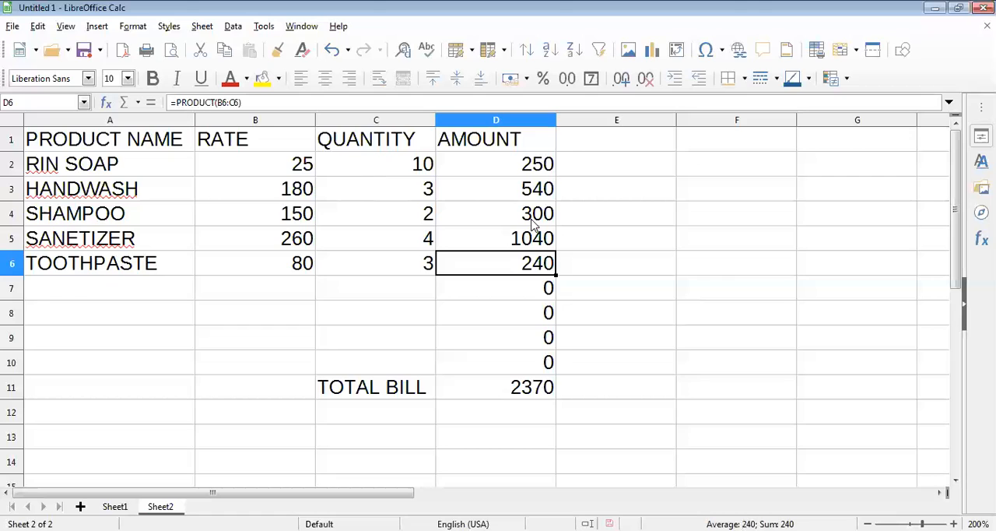
click(504, 389)
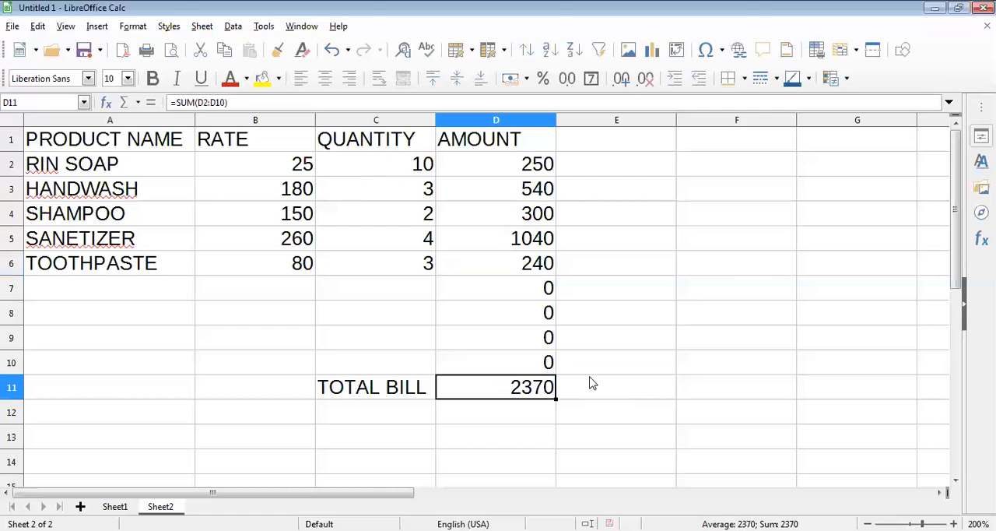